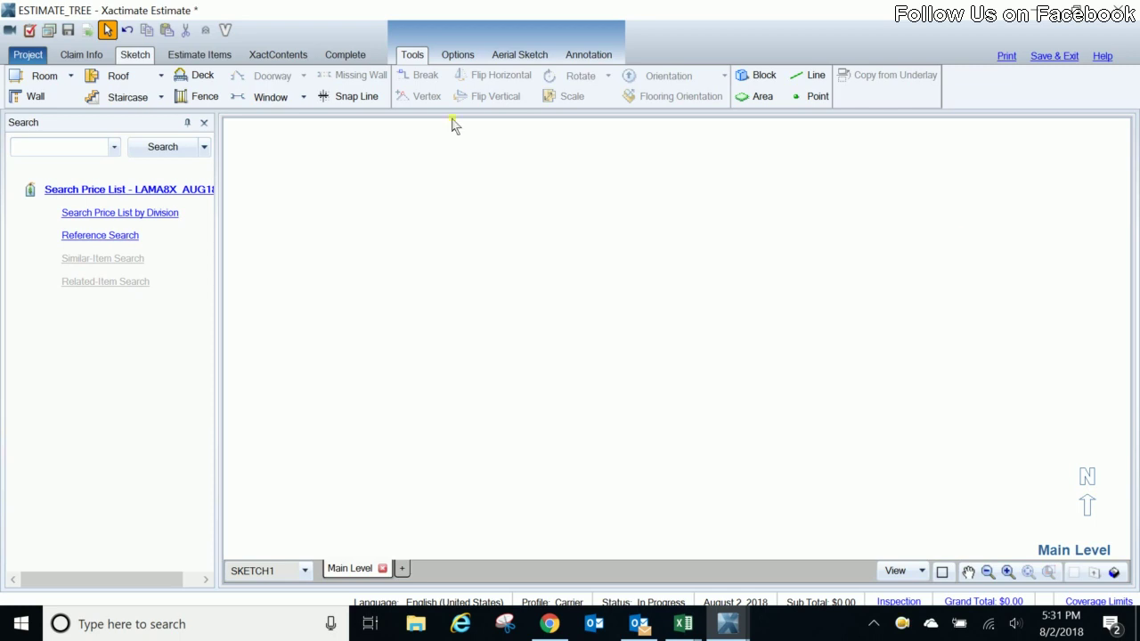
Review the estimate tree, select the ESTIMATE_TREE entry, and return to the sketch
left_click(210, 59)
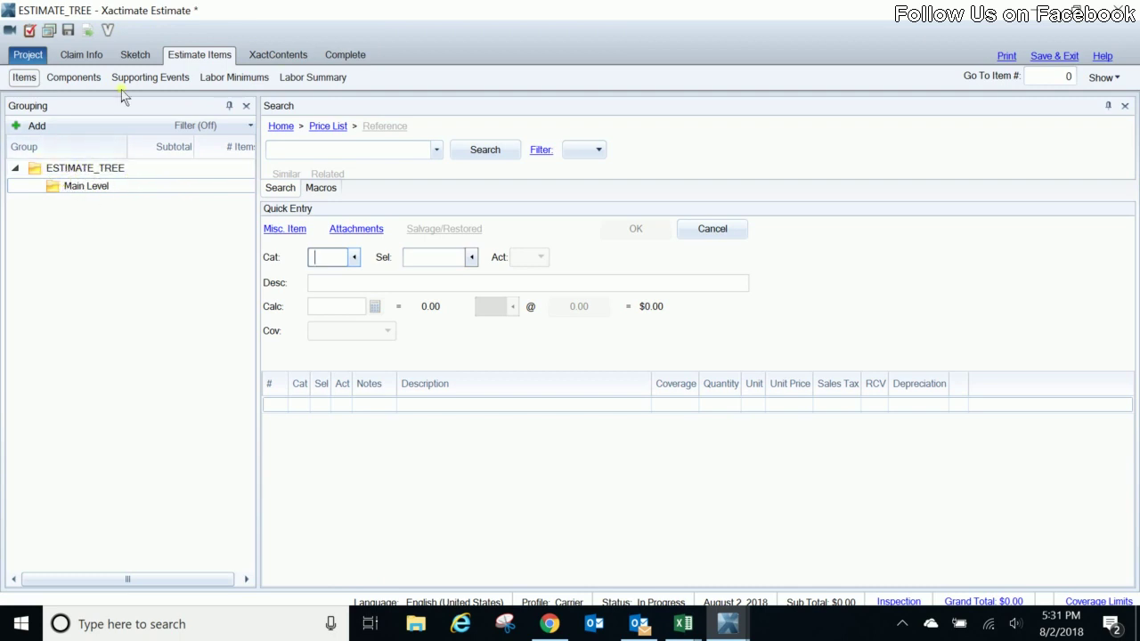
left_click(138, 56)
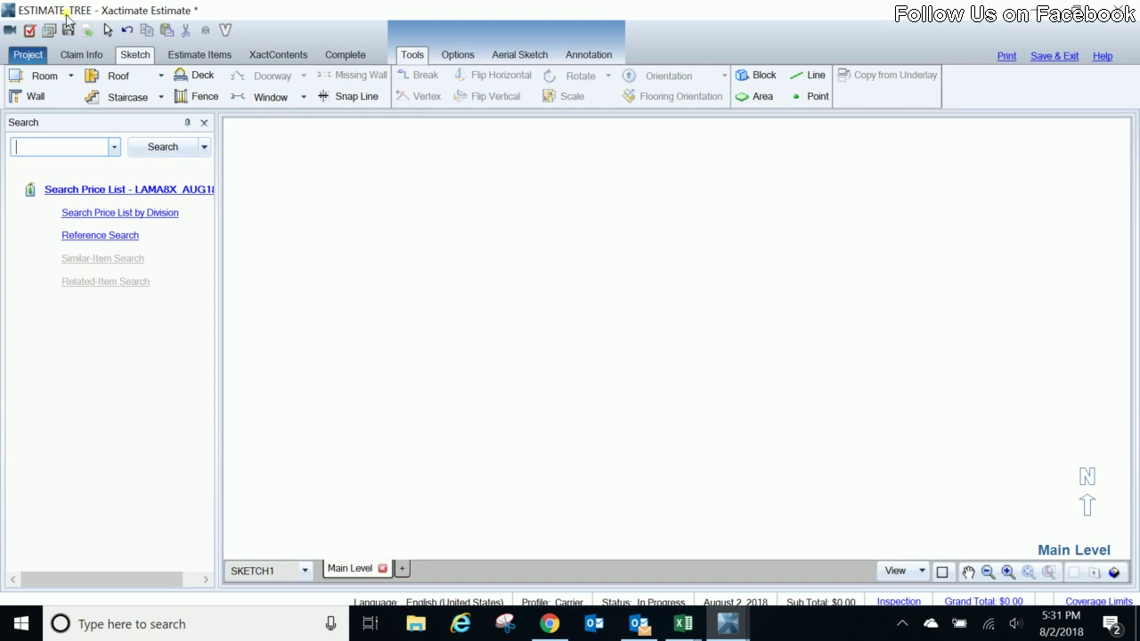
left_click(192, 59)
left_click(89, 169)
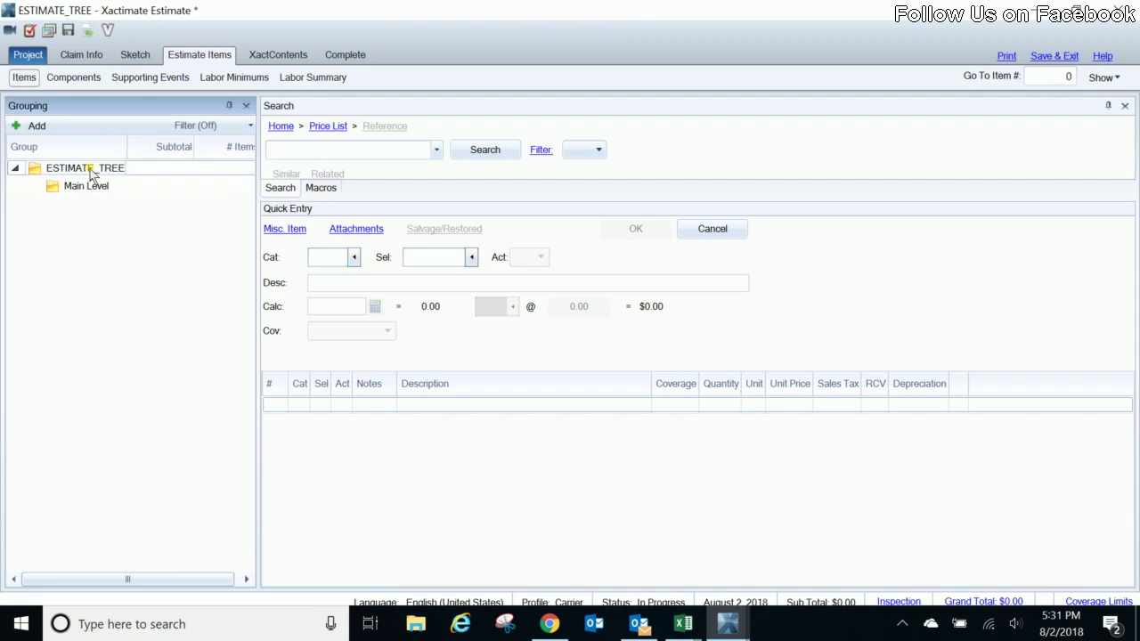
left_click(143, 55)
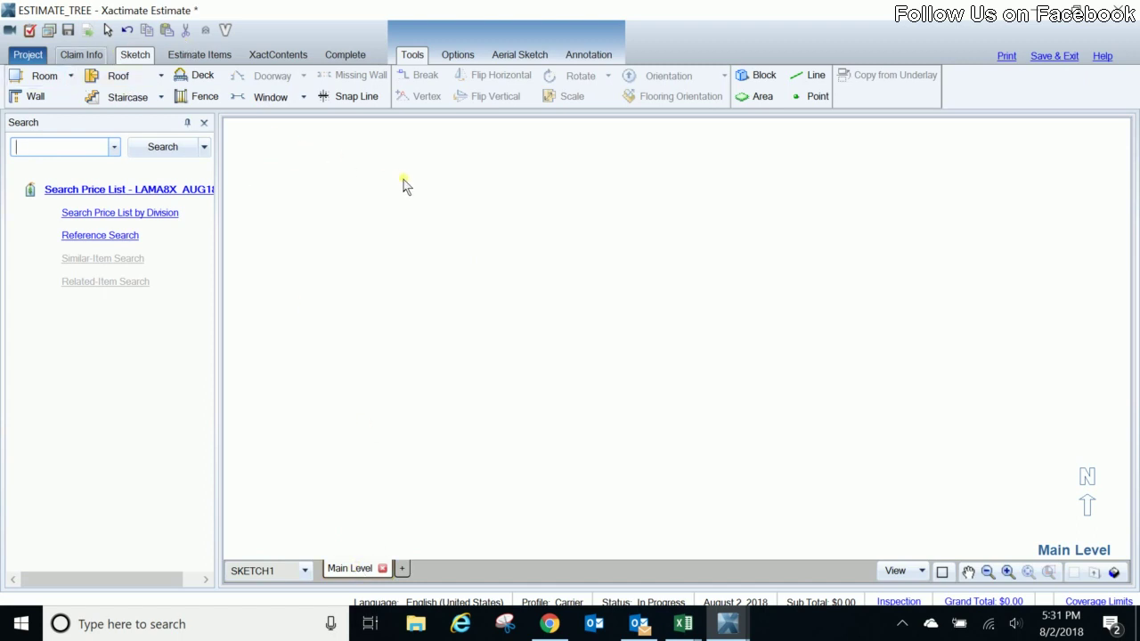
Add a default 12' square Room1 on Main Level and confirm it appears in the estimate tree
type("r")
left_click(452, 308)
key("r")
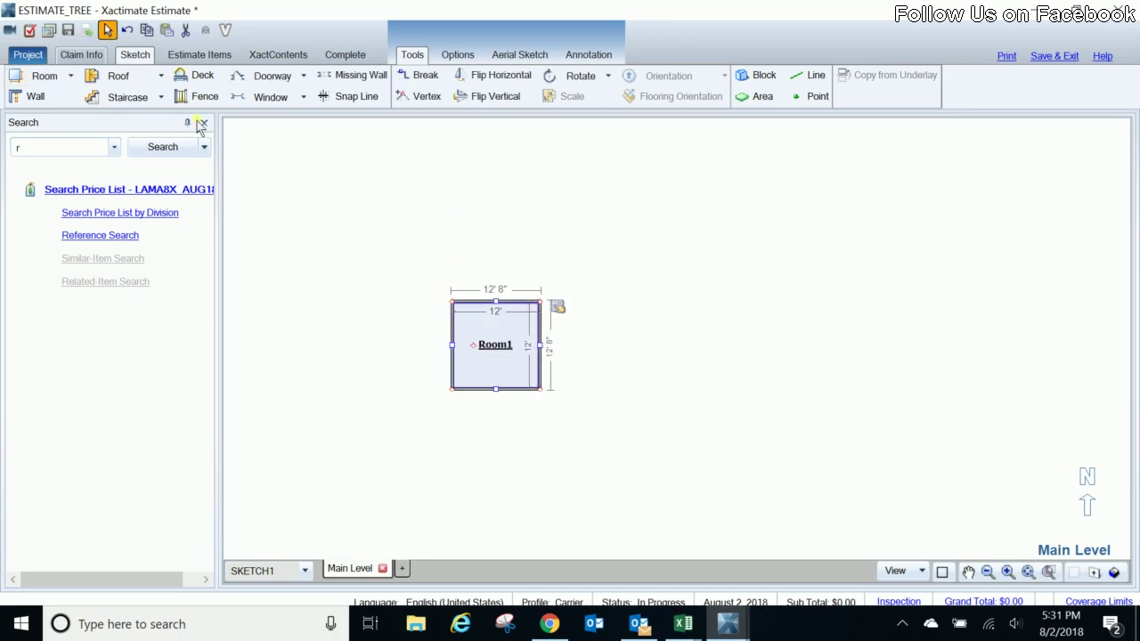
left_click(176, 56)
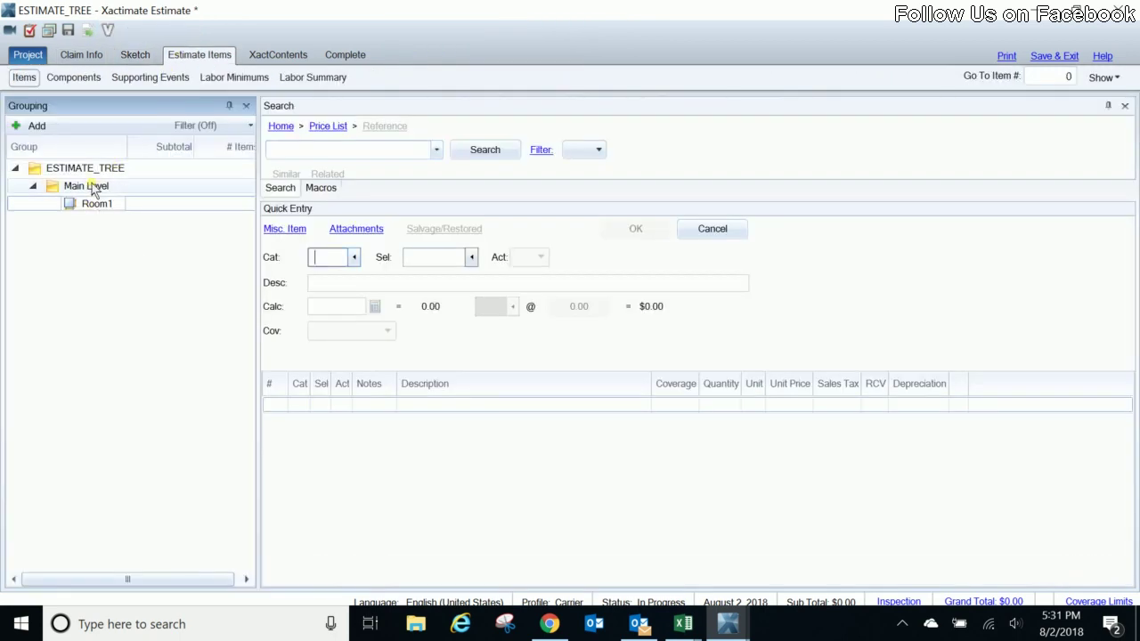
left_click(138, 53)
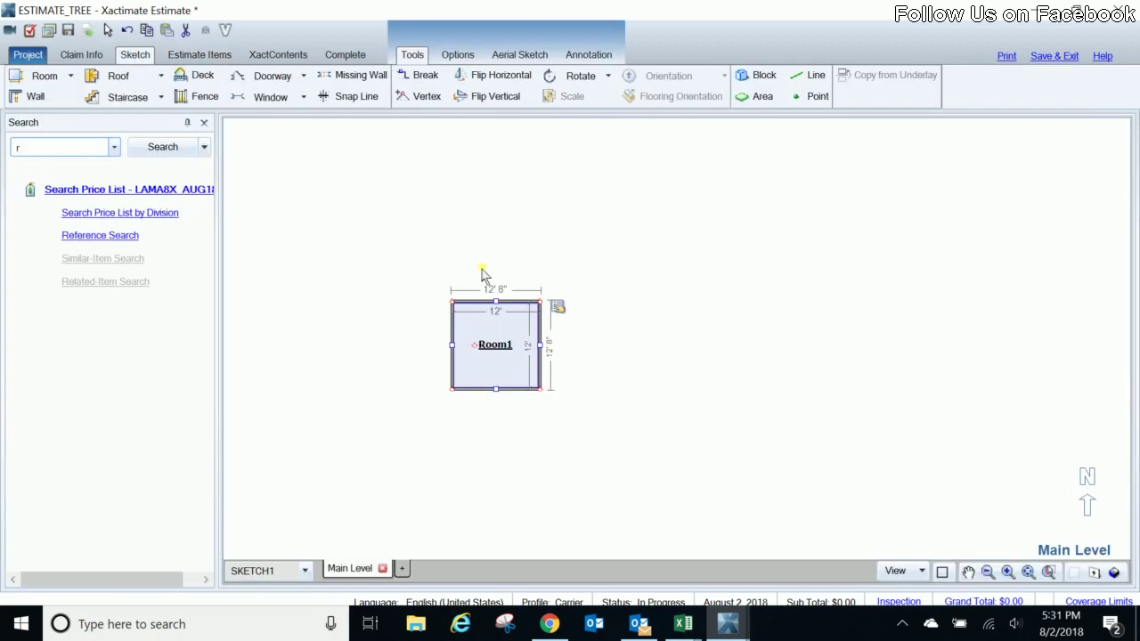
Delete Room1 from the Main Level canvas
left_click(573, 446)
left_click_drag(573, 446, 378, 275)
key("Delete")
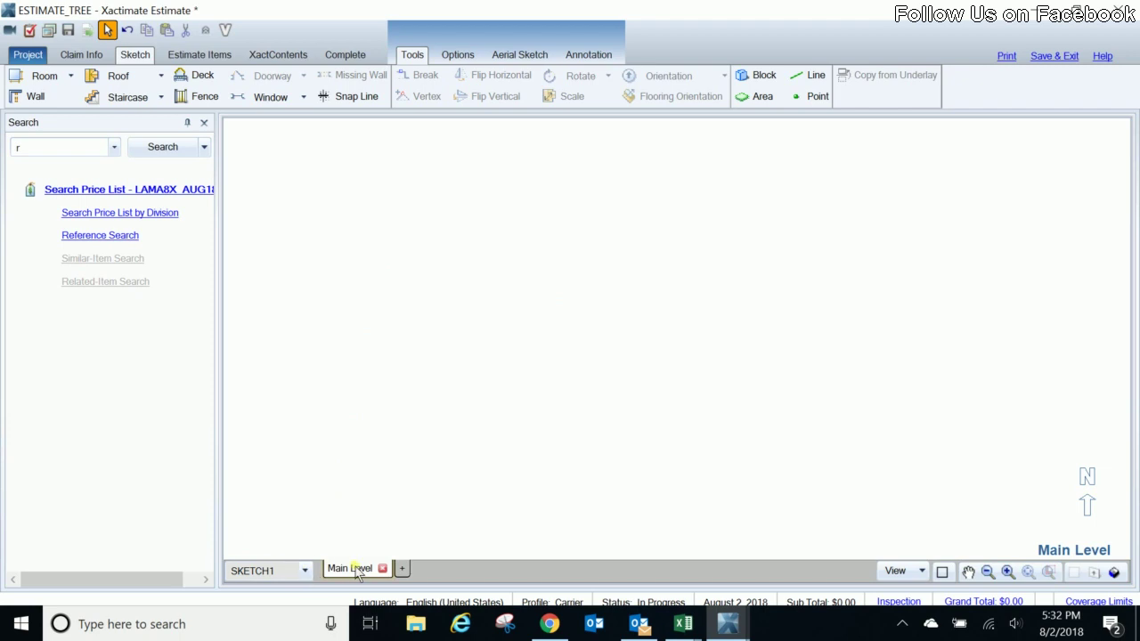
Rename the sketch page to 'Main Dwelling' and check the estimate tree
left_click(305, 570)
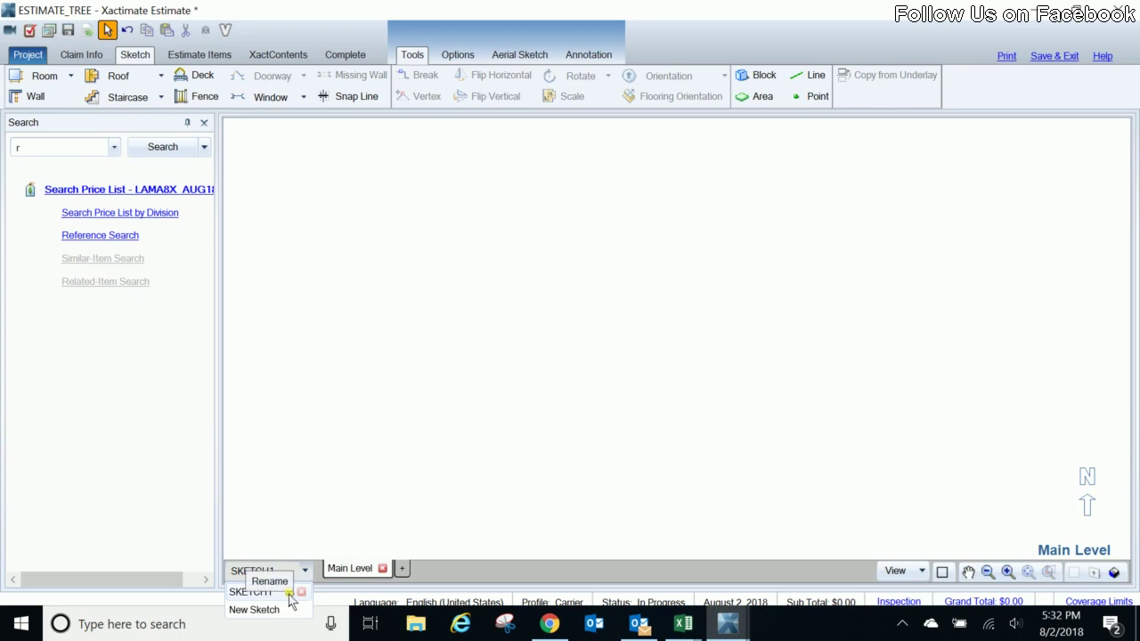
left_click(290, 593)
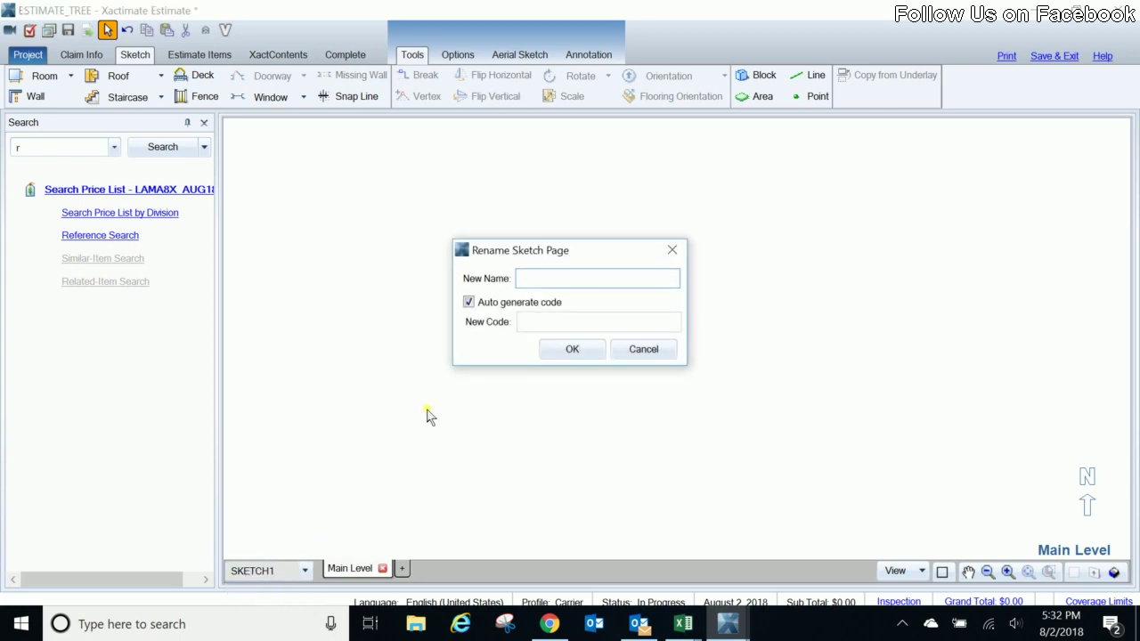
type("Main Dwelling")
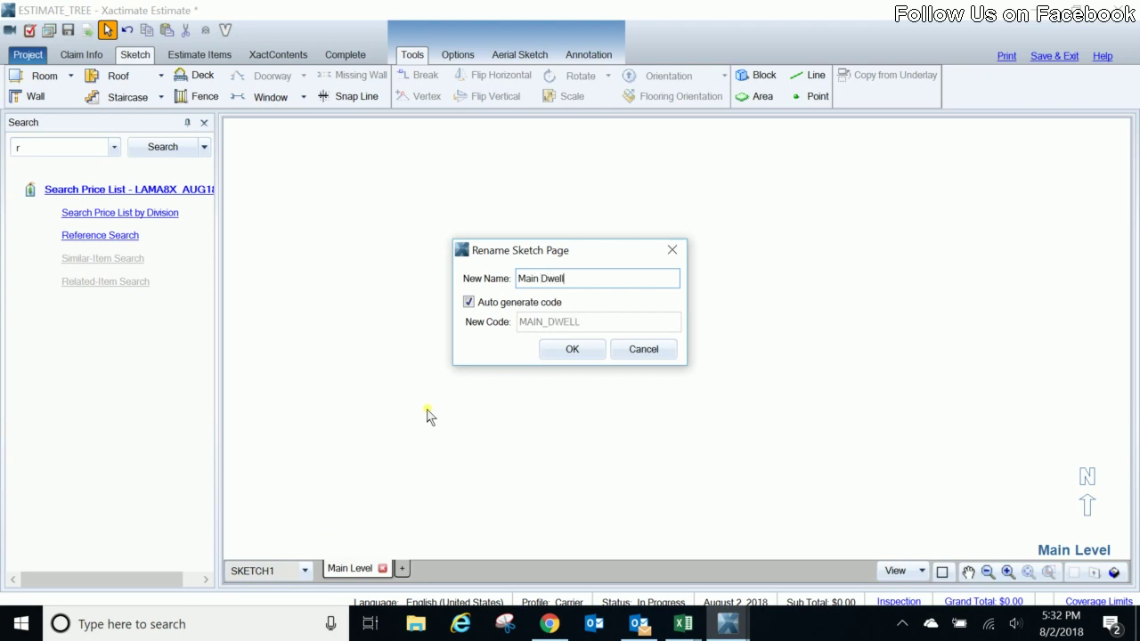
left_click(574, 349)
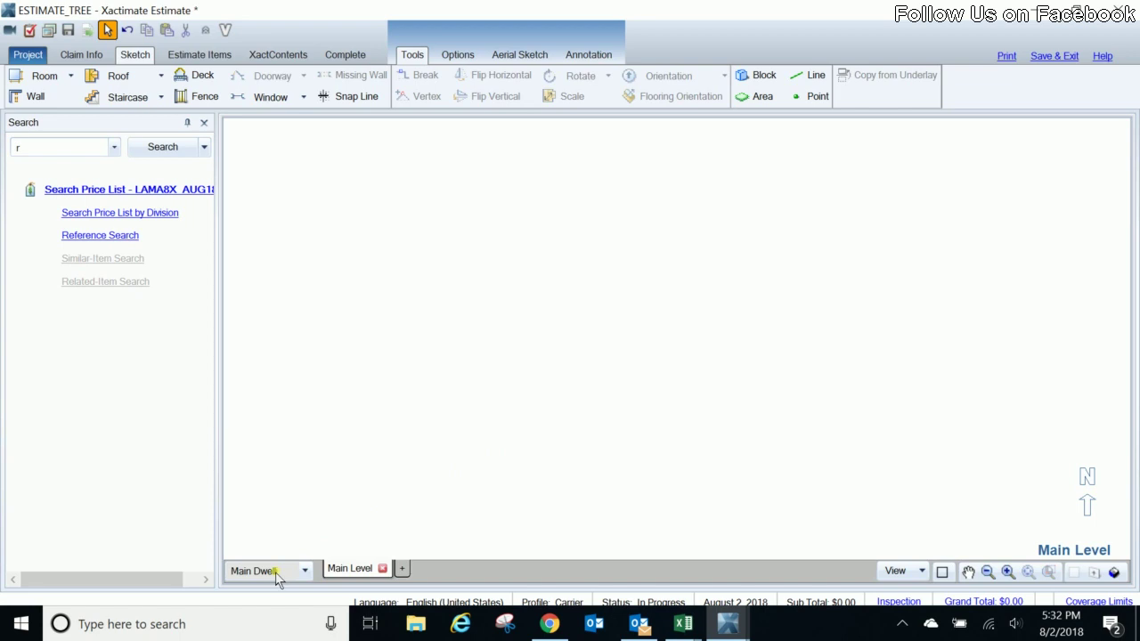
left_click(189, 56)
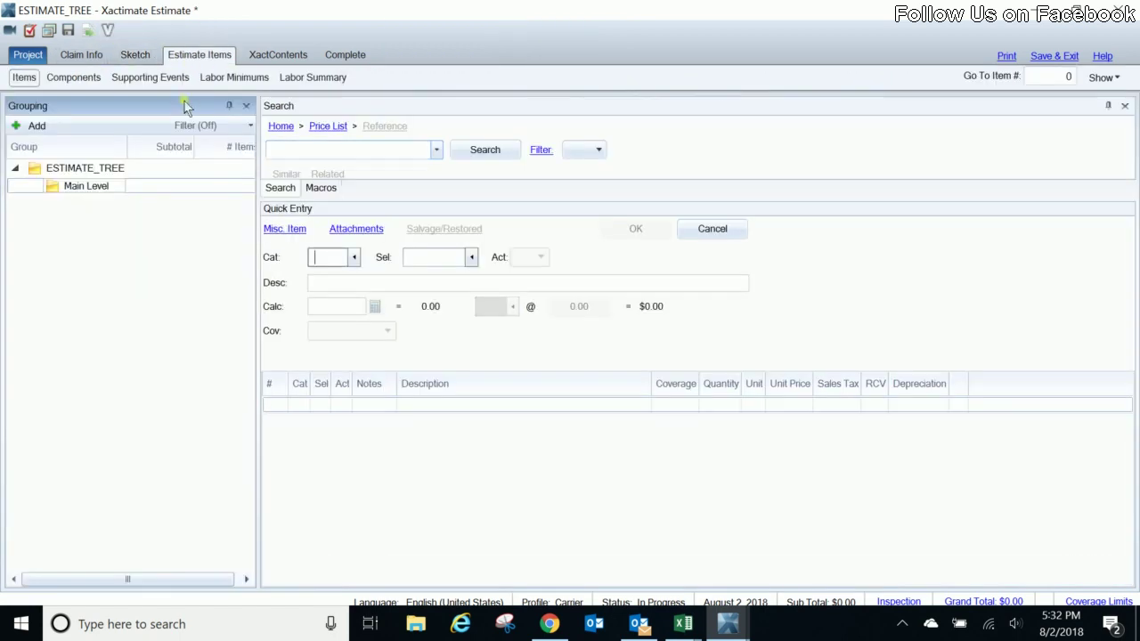
left_click(135, 56)
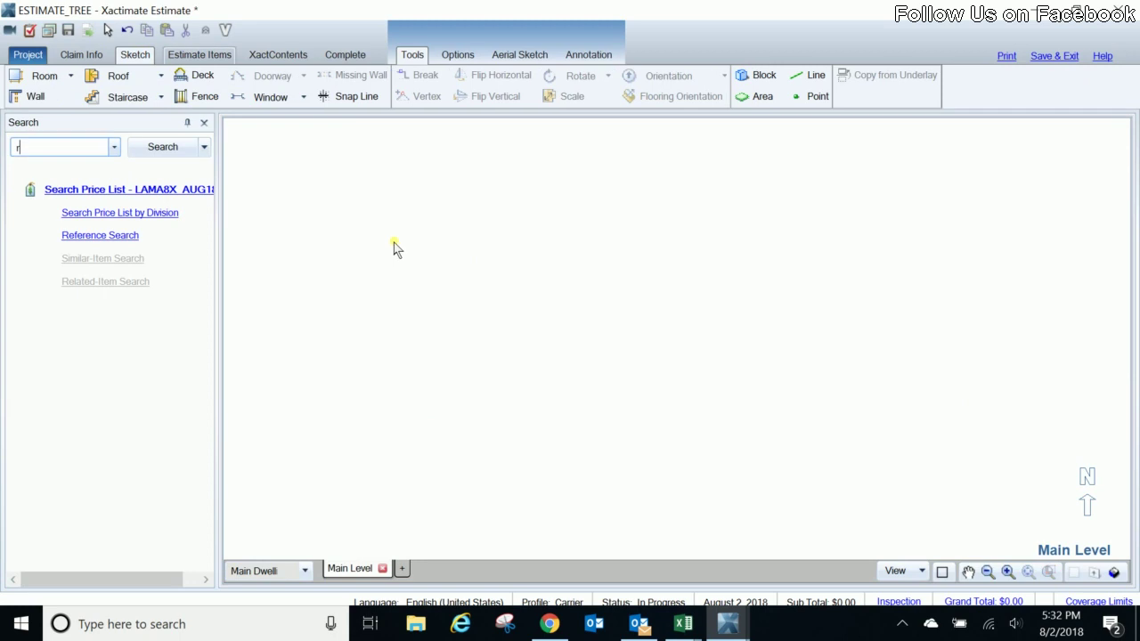
Rename the Main Level to First Floor through its level Properties
right_click(358, 567)
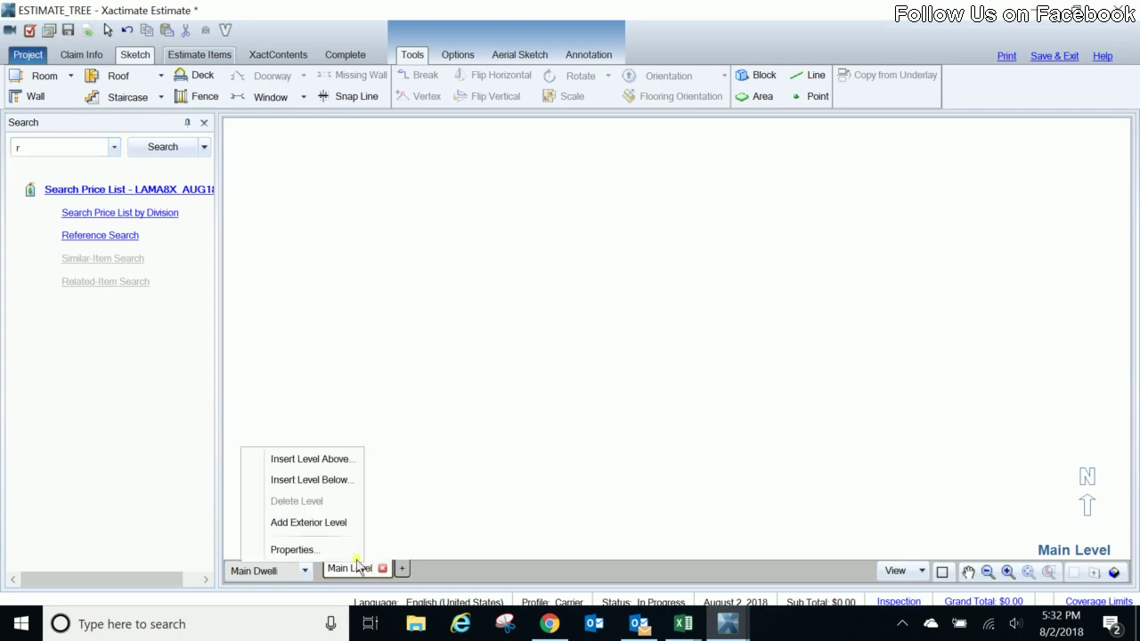
left_click(292, 550)
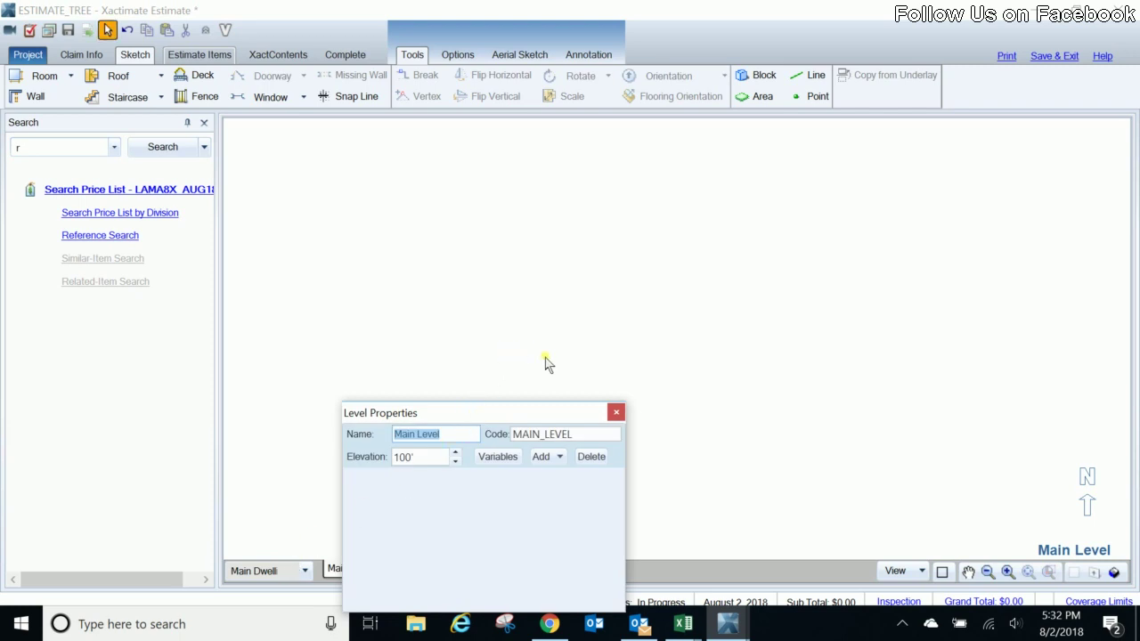
type("First Floor")
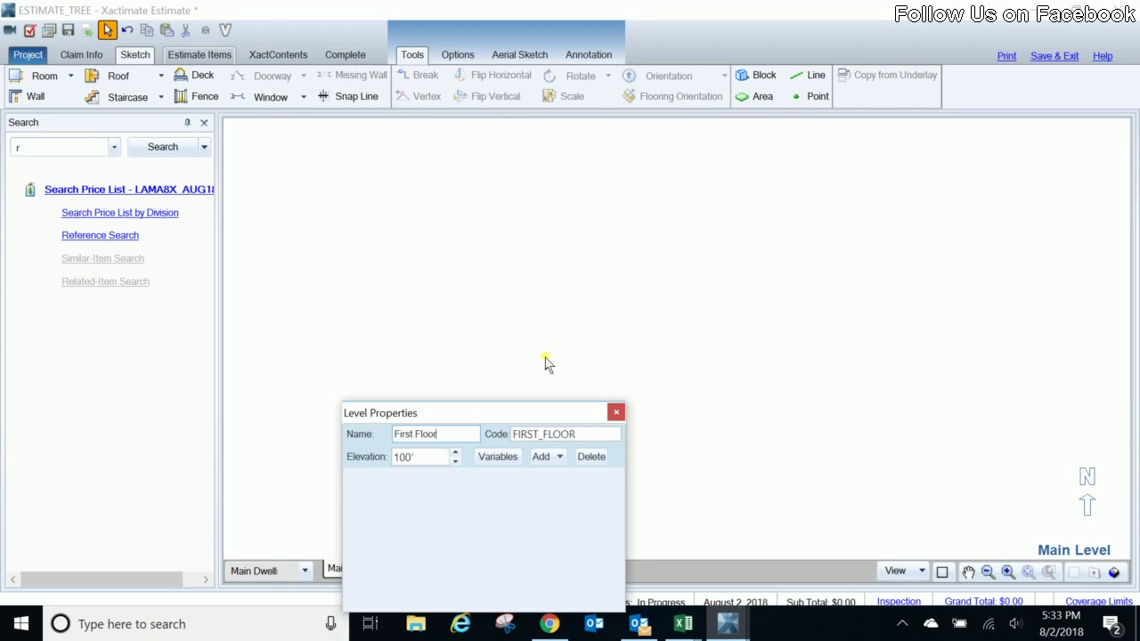
key("Return")
left_click(42, 75)
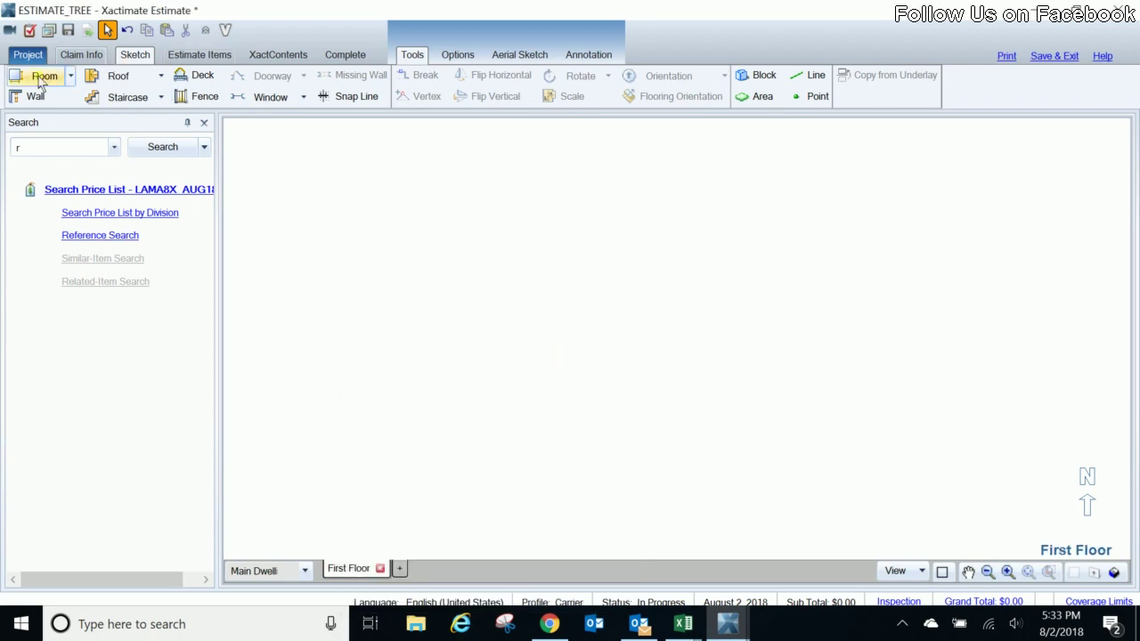
Place a new room on the First Floor and name it Living Room
left_click(452, 305)
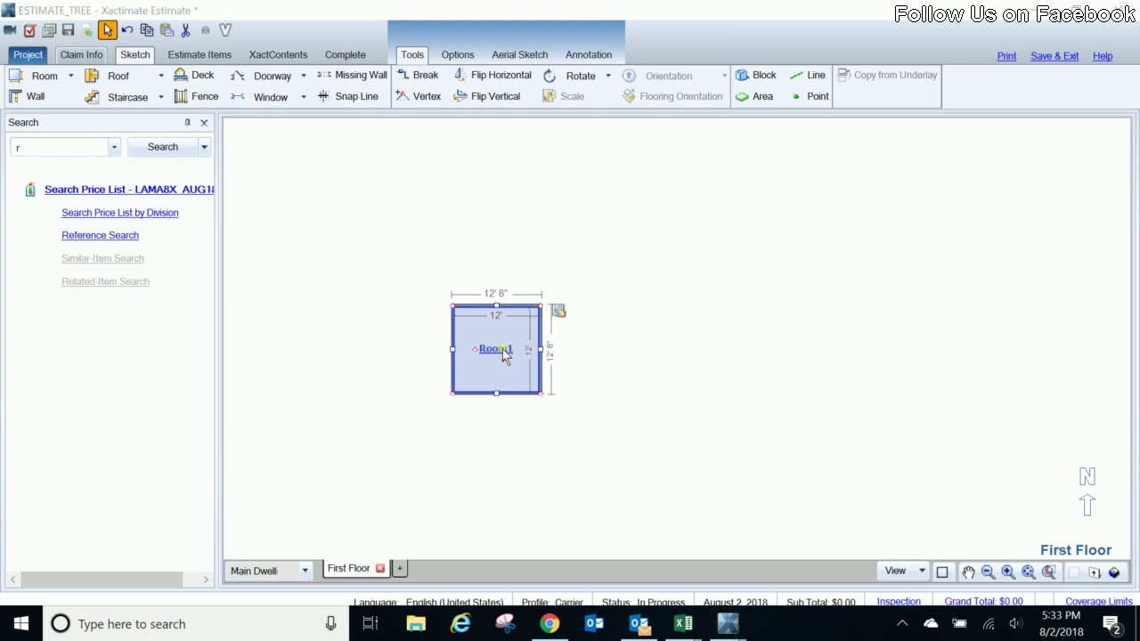
double_click(503, 356)
type("Living Room")
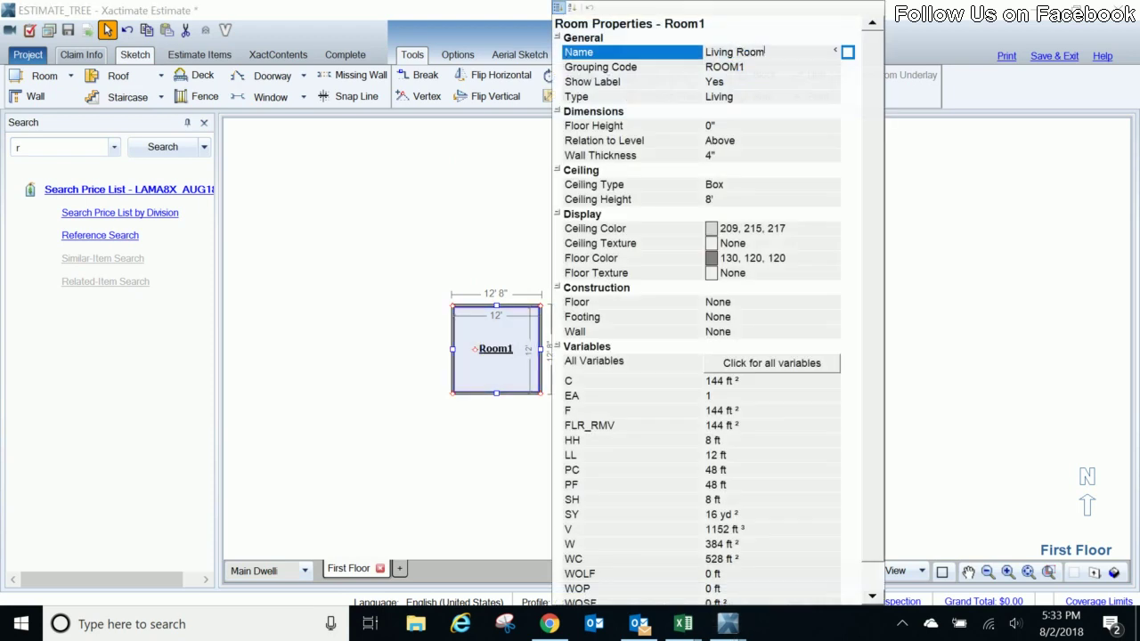
key("Return")
key("Escape")
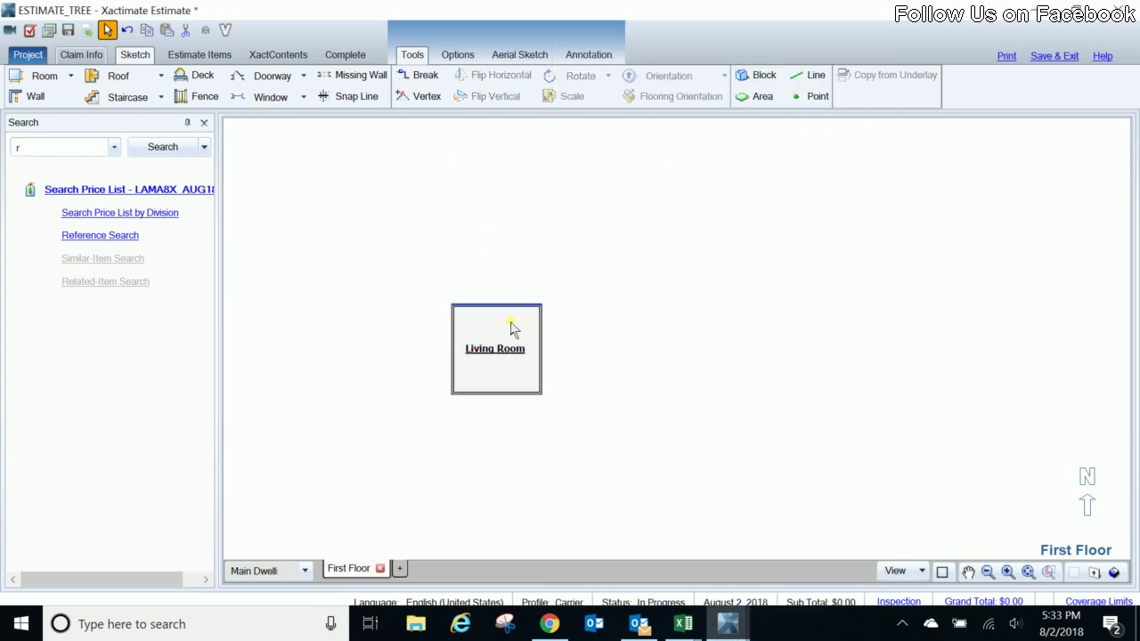
Extend a Dining Room east from the Living Room's right wall
left_click(539, 360)
left_click_drag(540, 348, 625, 348)
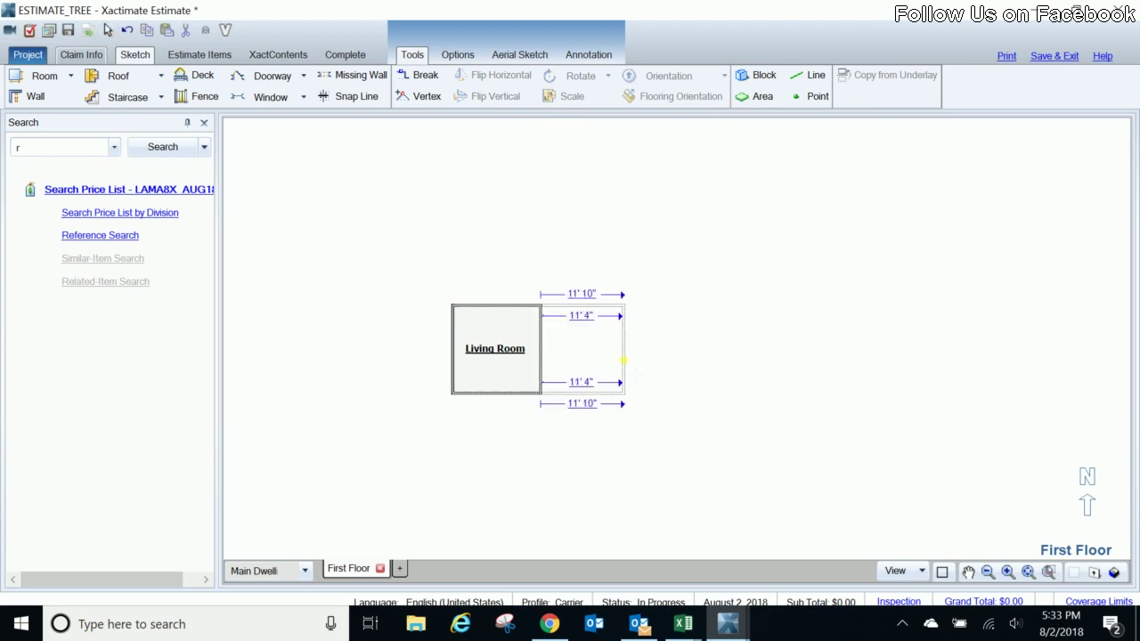
left_click(584, 354)
double_click(583, 353)
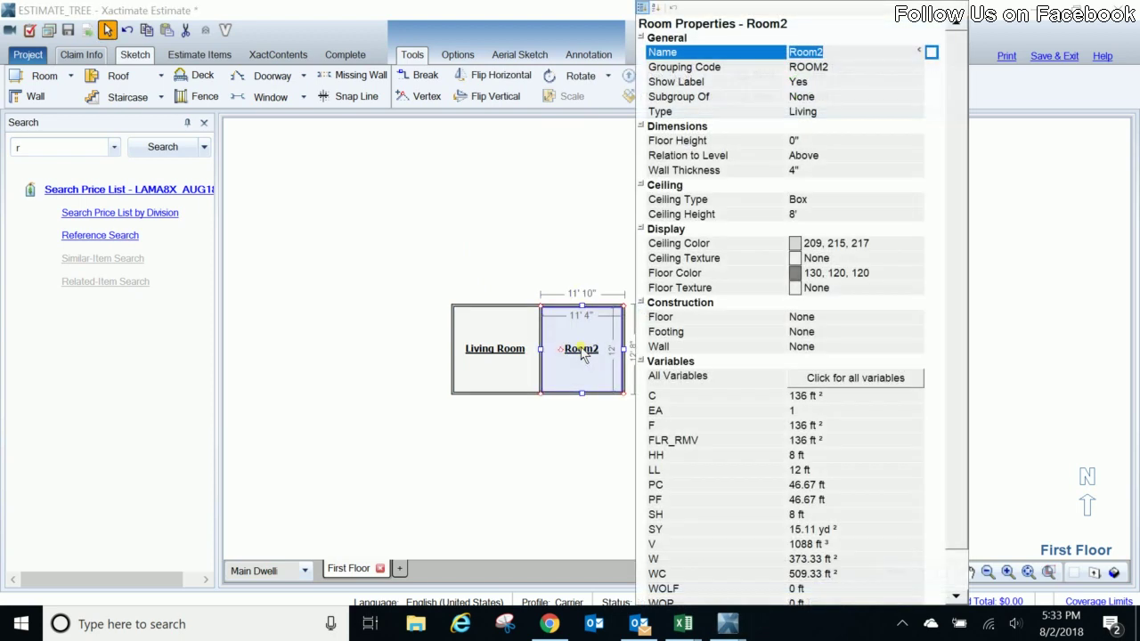
type("Dining R")
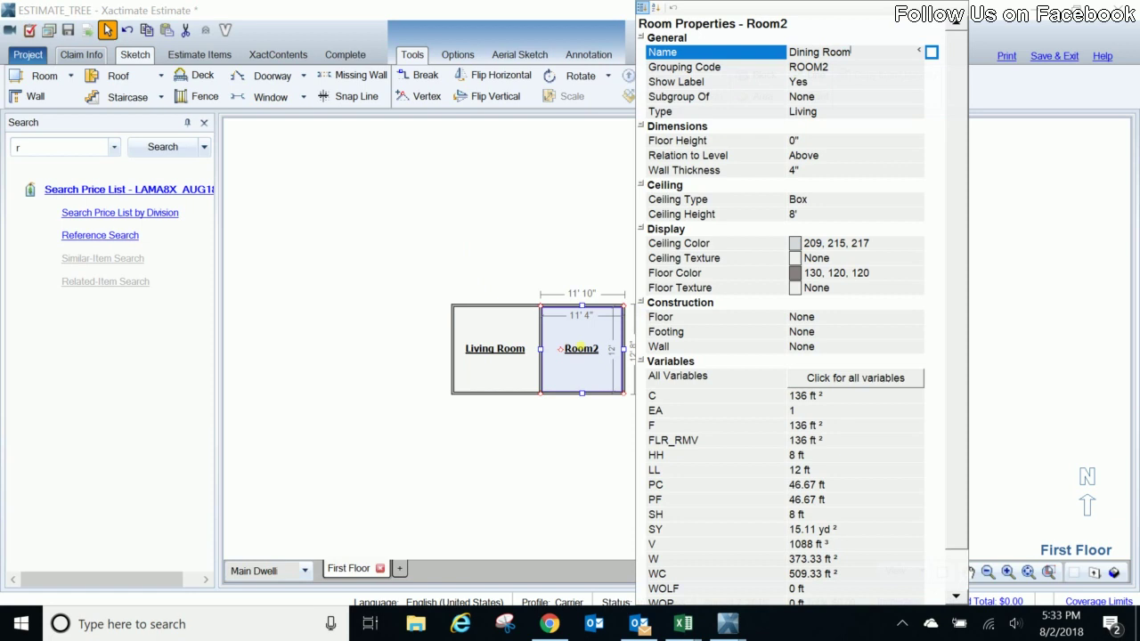
key("Return")
left_click(544, 262)
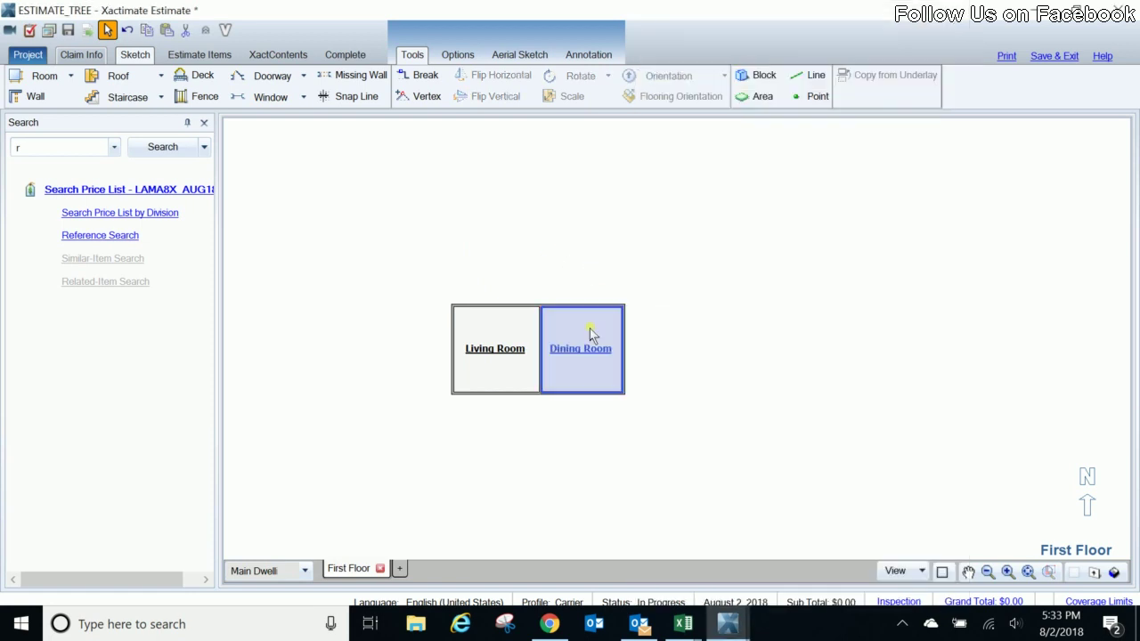
Stretch the Living Room taller and add a Kitchen above the Dining Room
left_click_drag(497, 308, 497, 224)
left_click(538, 263)
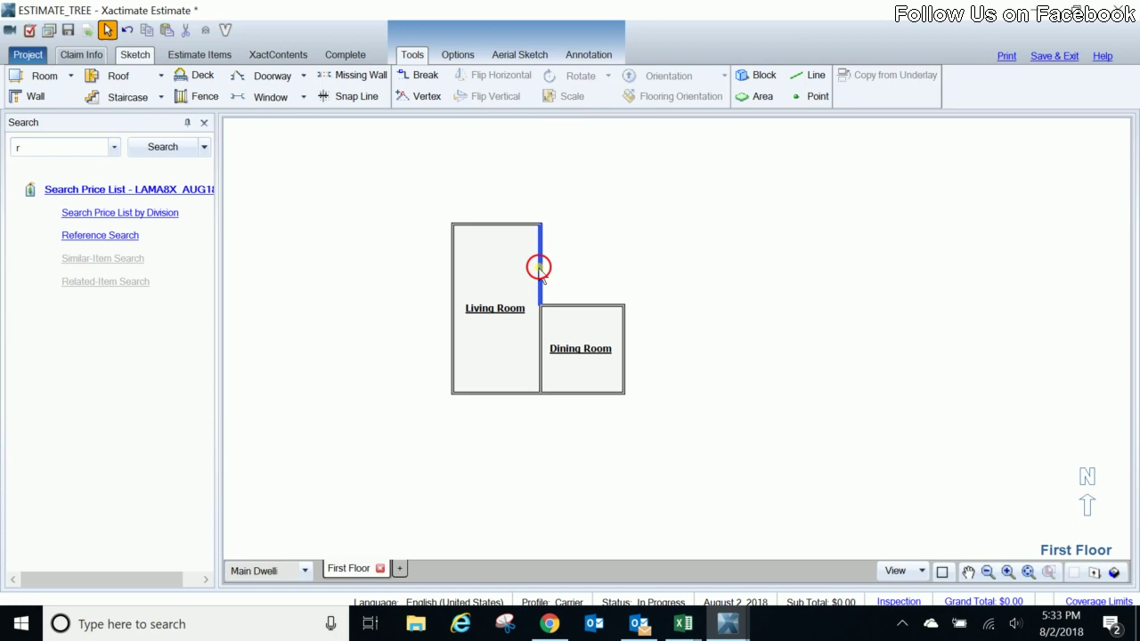
left_click_drag(539, 263, 621, 276)
double_click(580, 265)
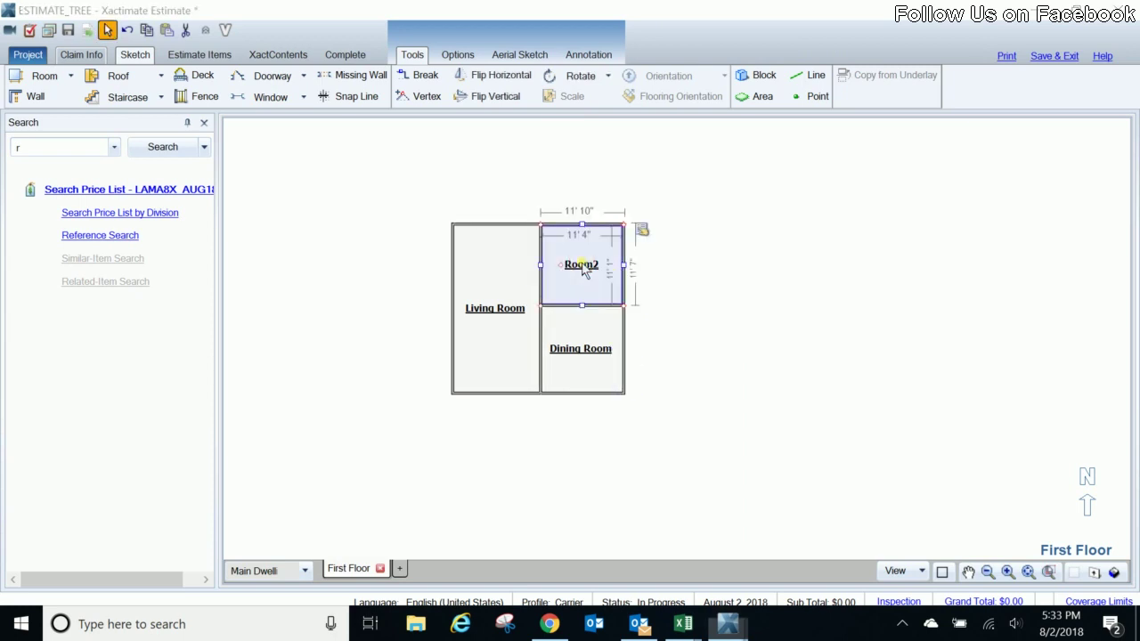
type("Kitche")
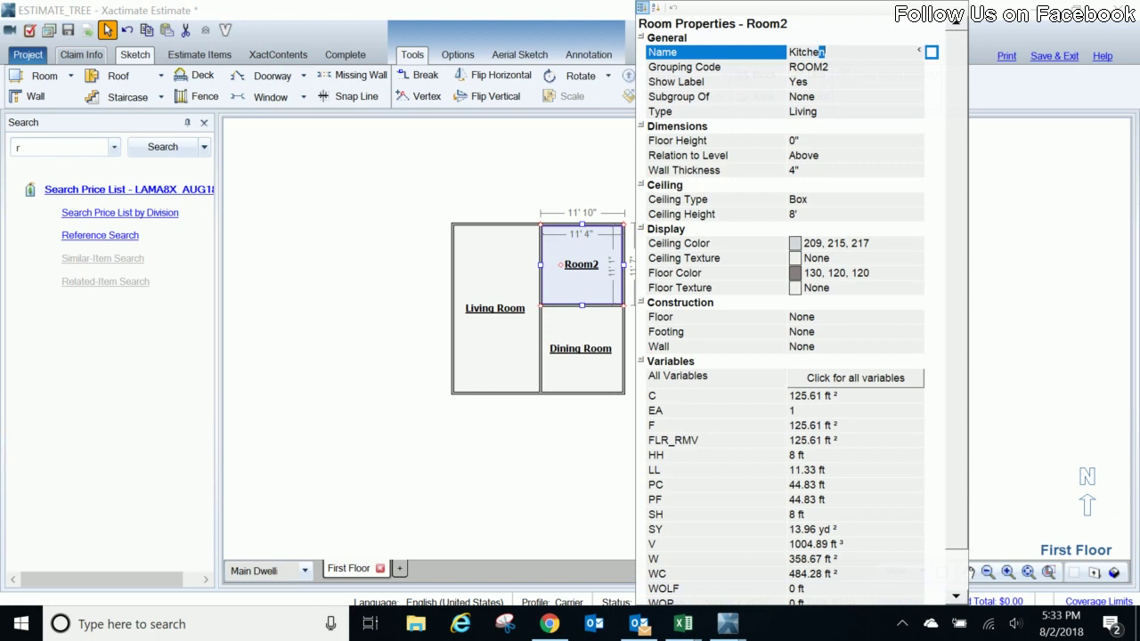
type("n")
key("Return")
Extend a Breakfast Nook north from the Kitchen's top wall
left_click(579, 227)
left_click(579, 228)
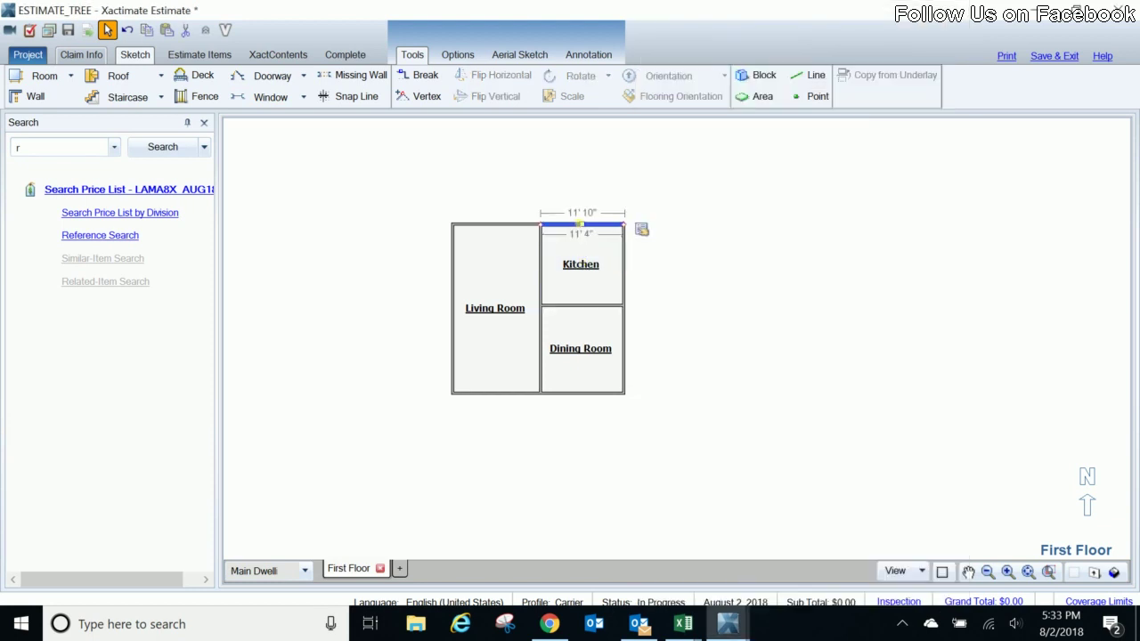
left_click_drag(581, 225, 604, 156)
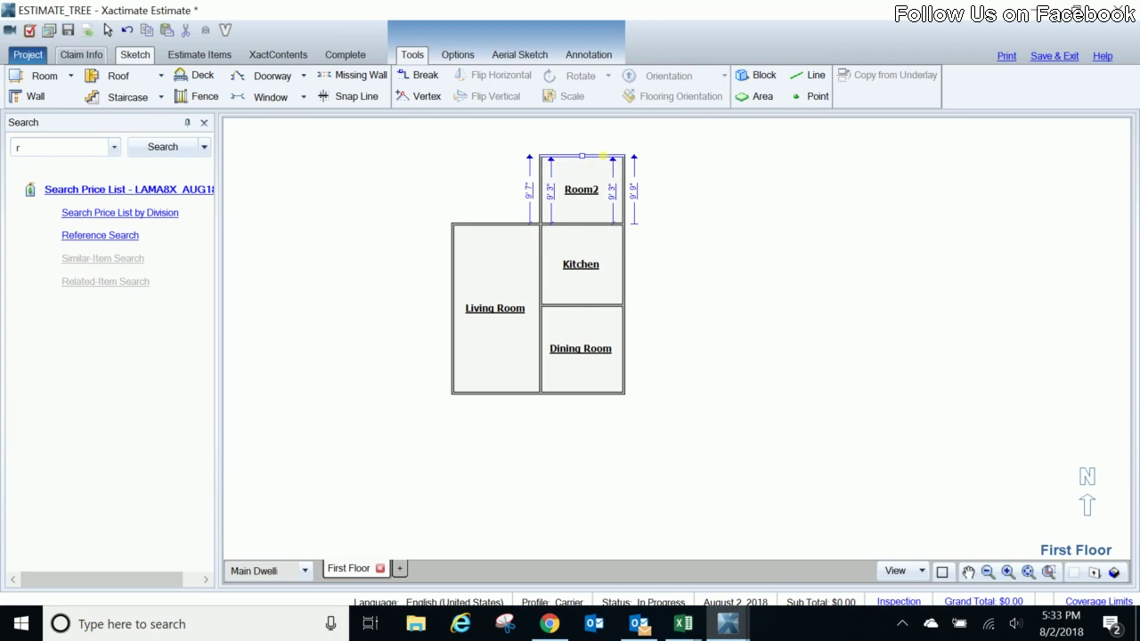
left_click(584, 195)
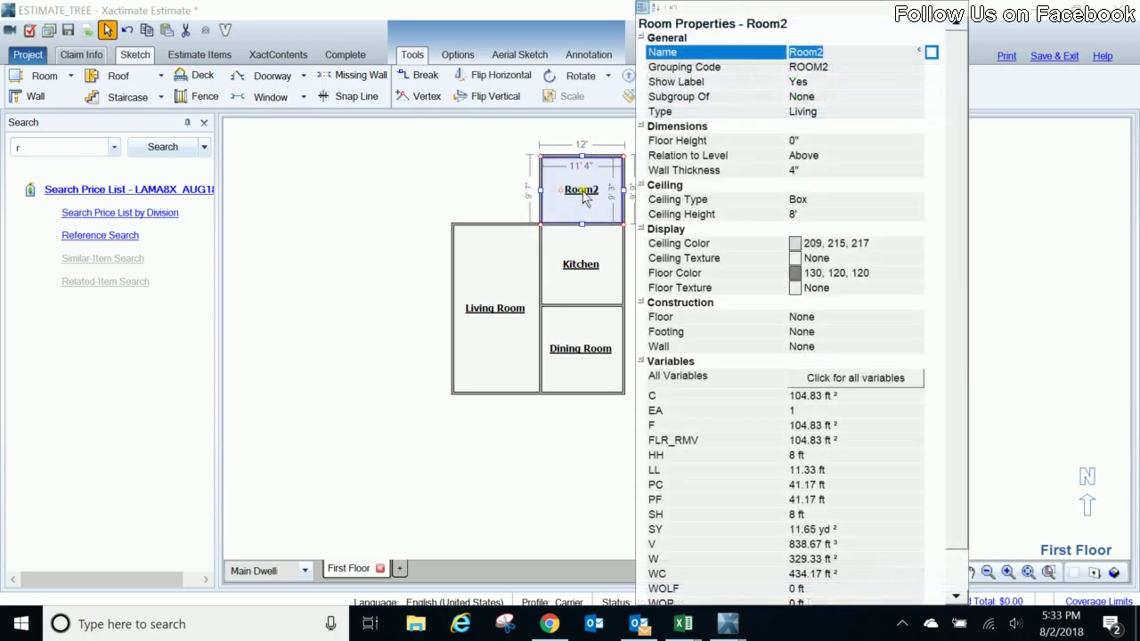
type("Breakfast")
key("Delete")
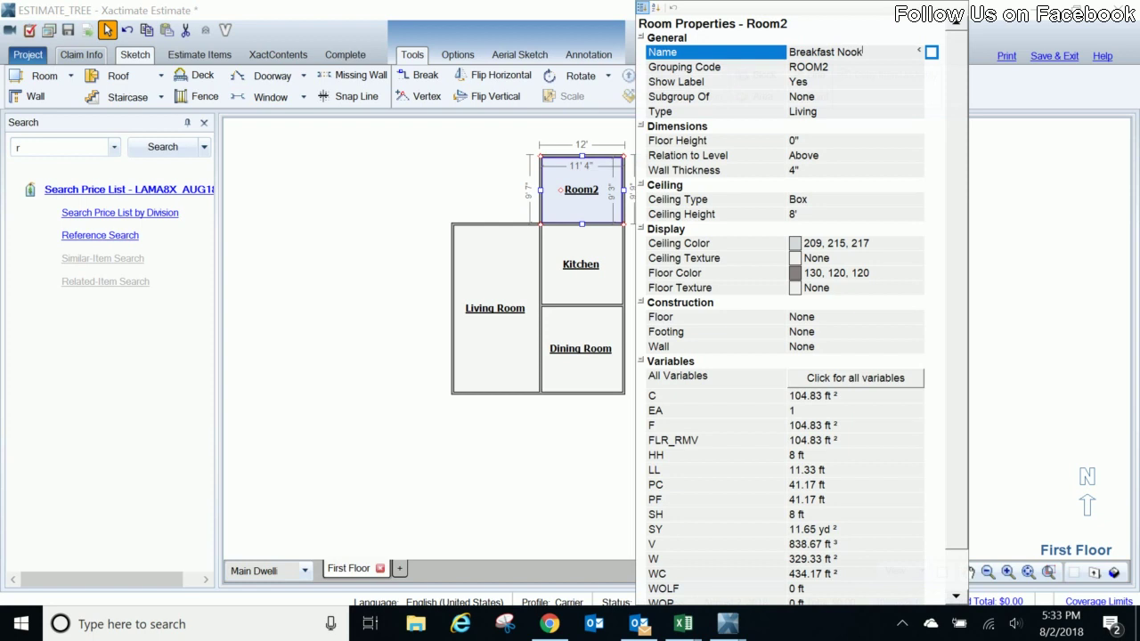
key("Return")
left_click(506, 170)
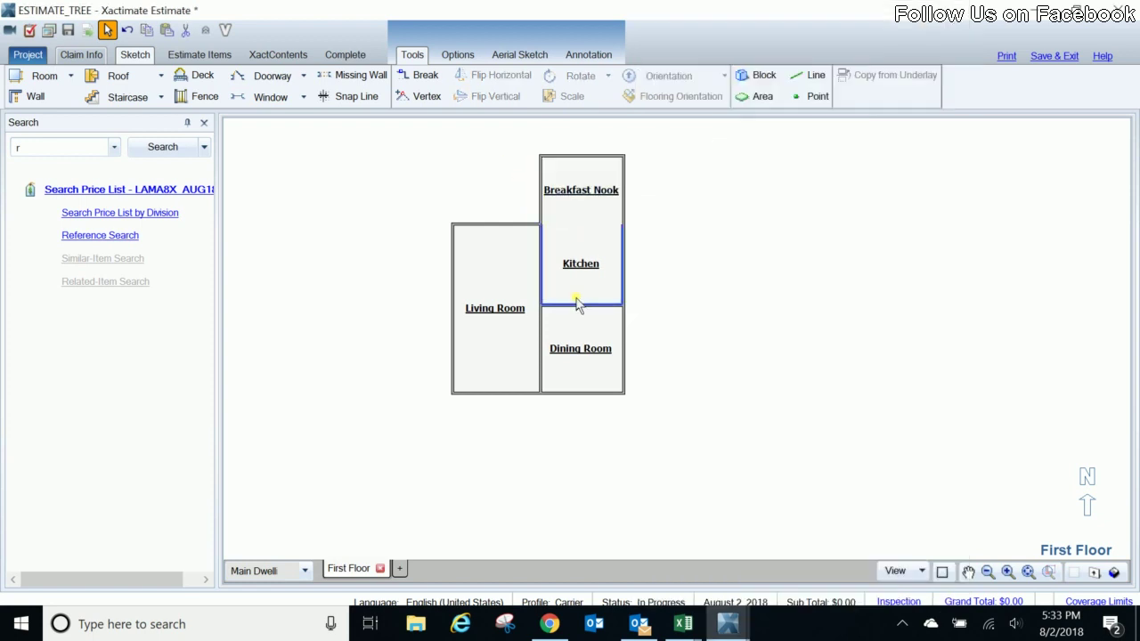
Mark the Kitchen/Dining Room and Kitchen/Living Room walls as missing walls
left_click(369, 76)
left_click_drag(563, 303, 593, 308)
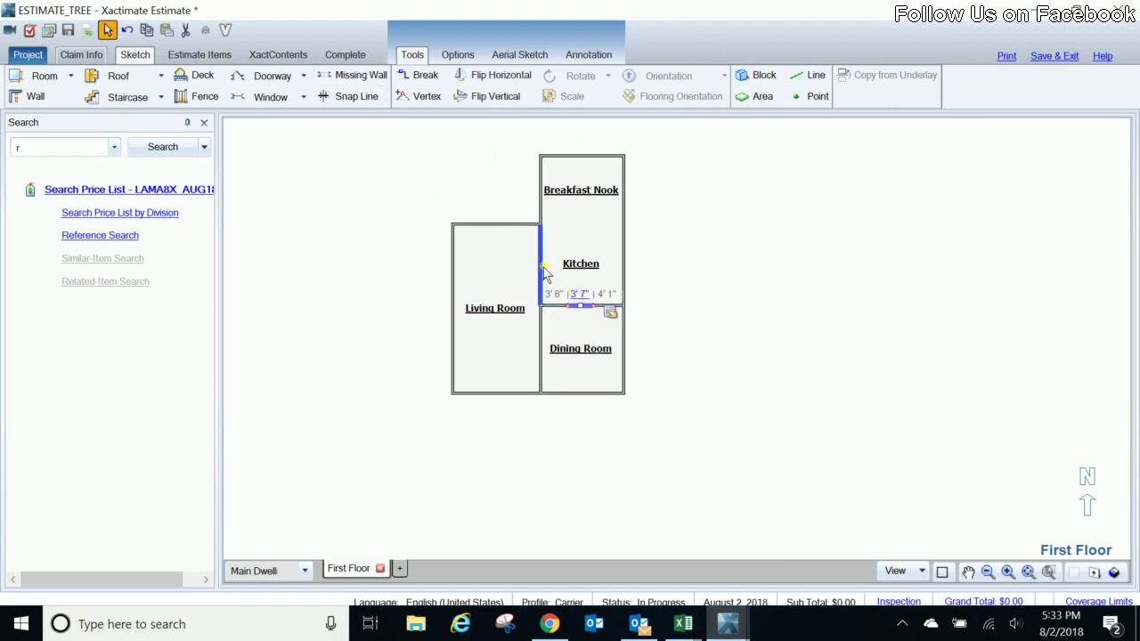
left_click(356, 75)
left_click_drag(537, 269, 546, 227)
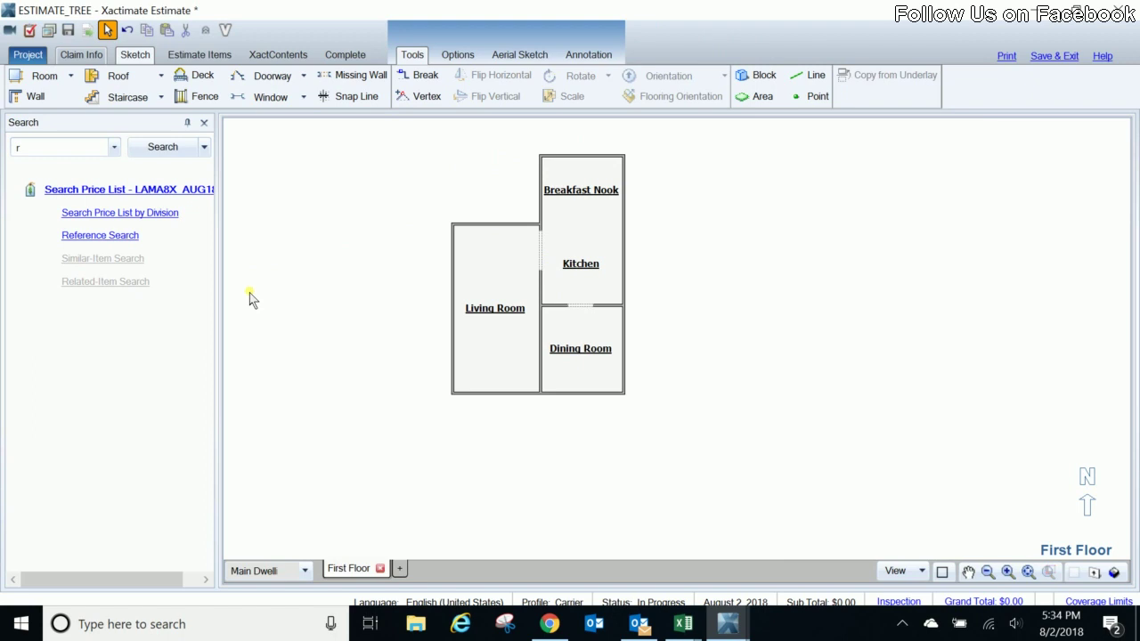
Add a new level named 2nd Floor to the dwelling
left_click(185, 55)
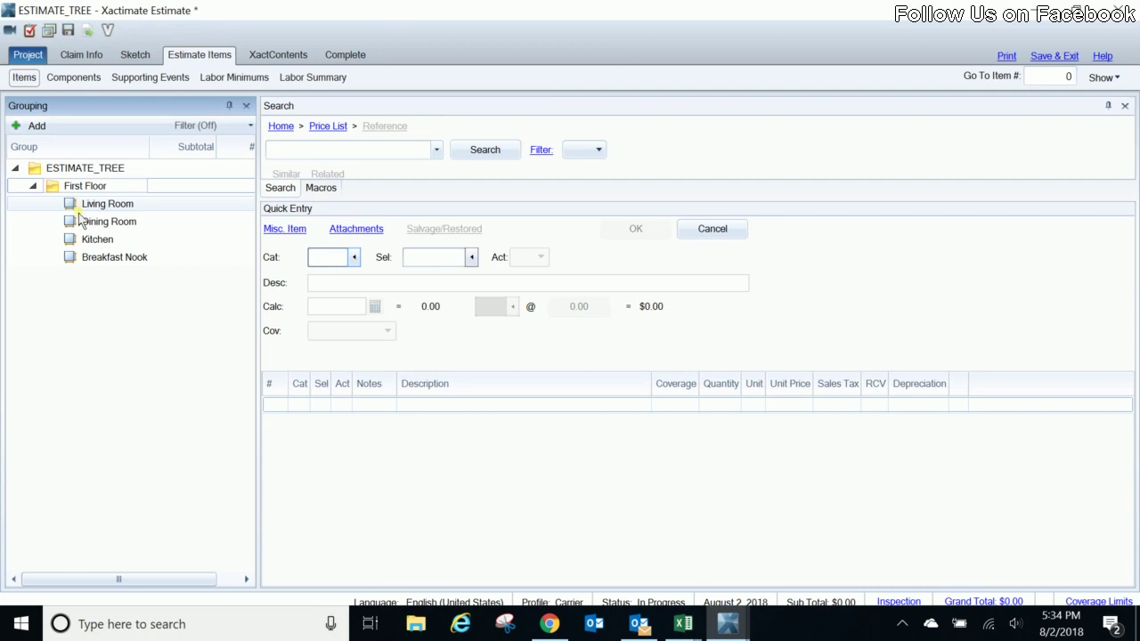
left_click(132, 57)
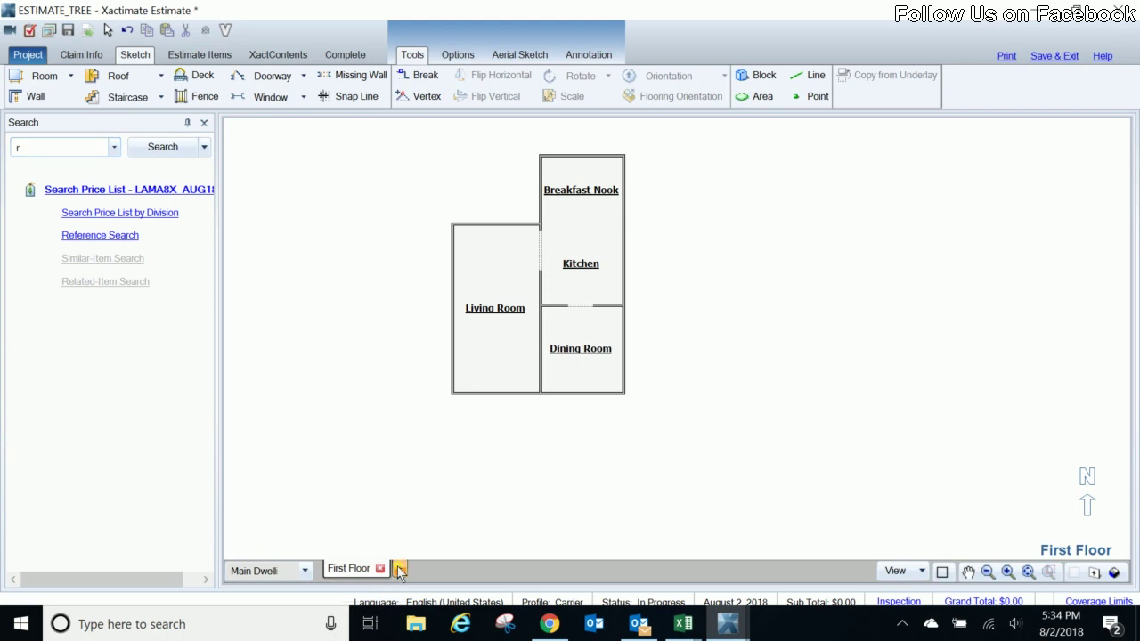
left_click(400, 569)
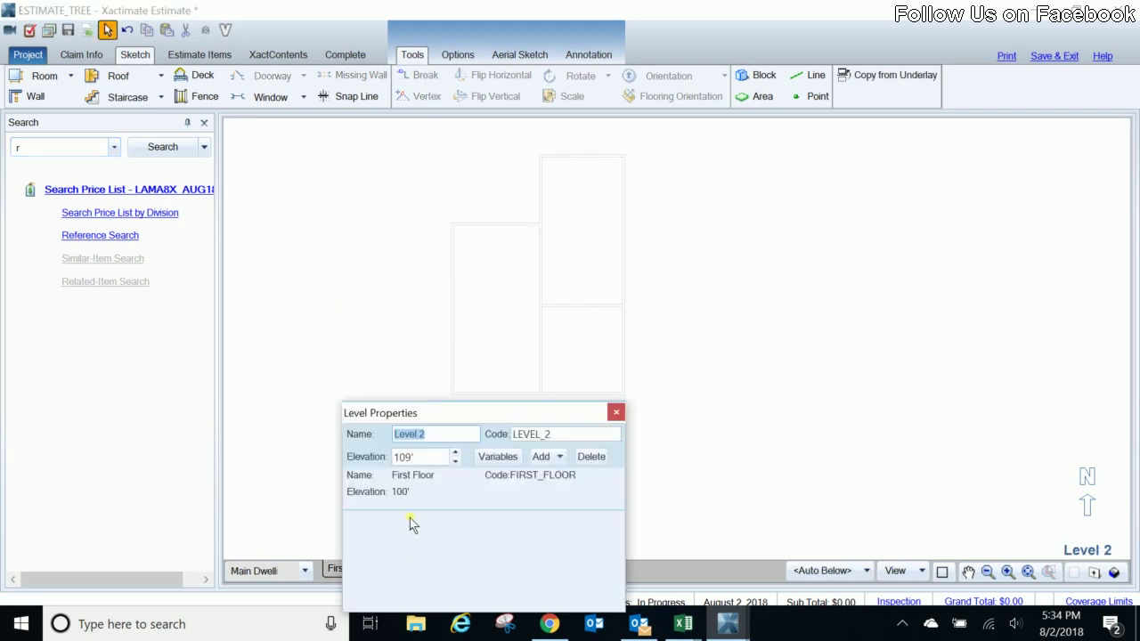
type("2nd Floo")
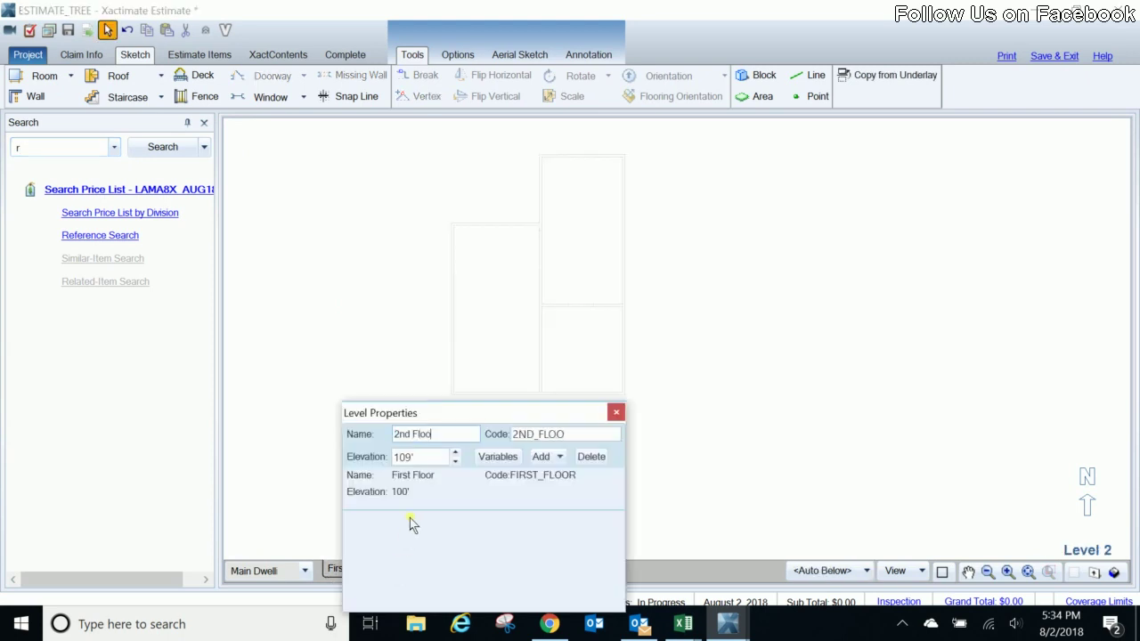
type("r")
key("Return")
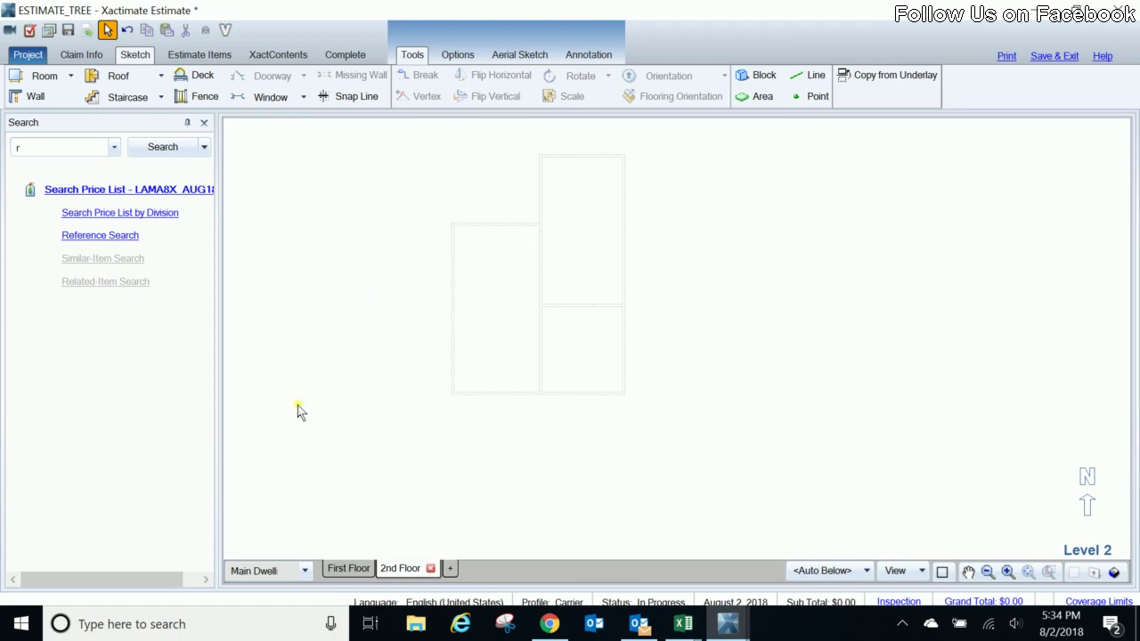
left_click(352, 573)
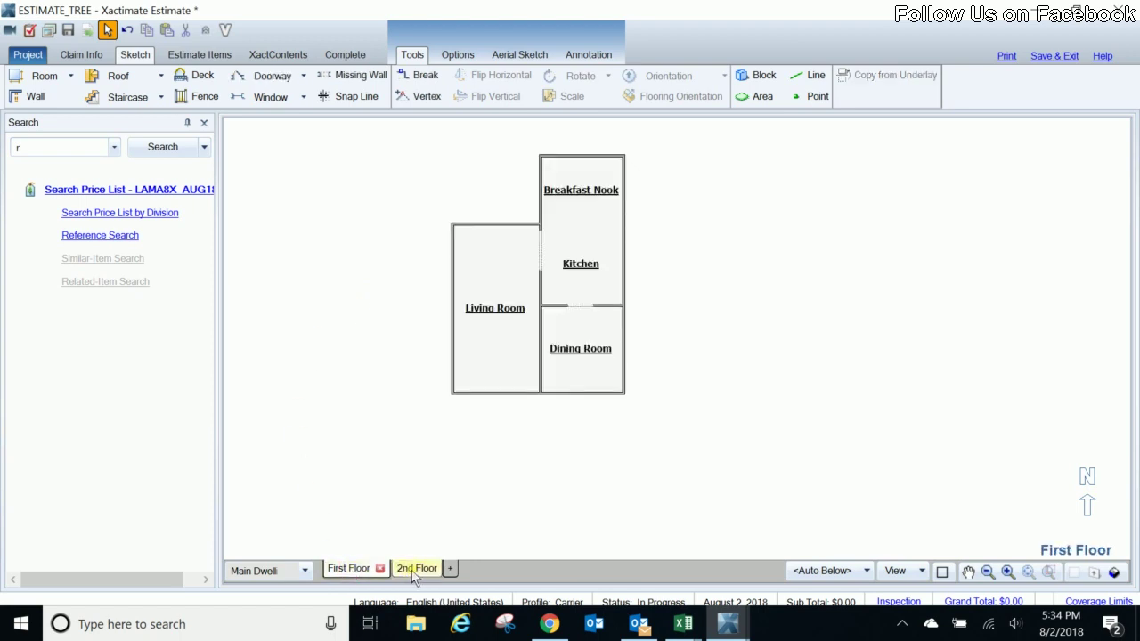
left_click(411, 571)
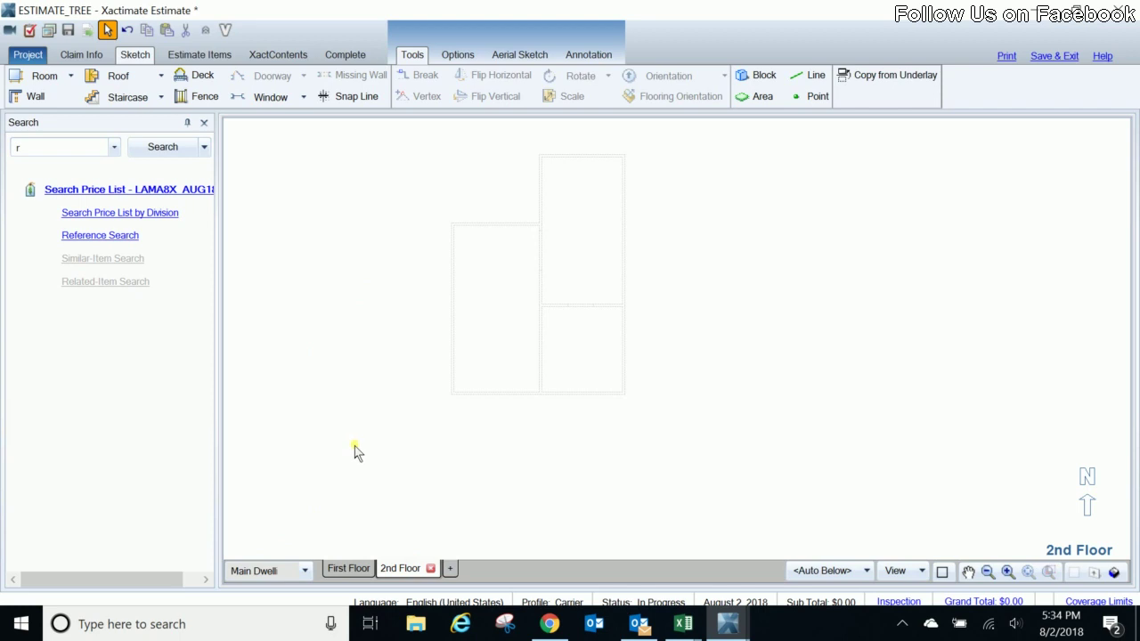
key("r")
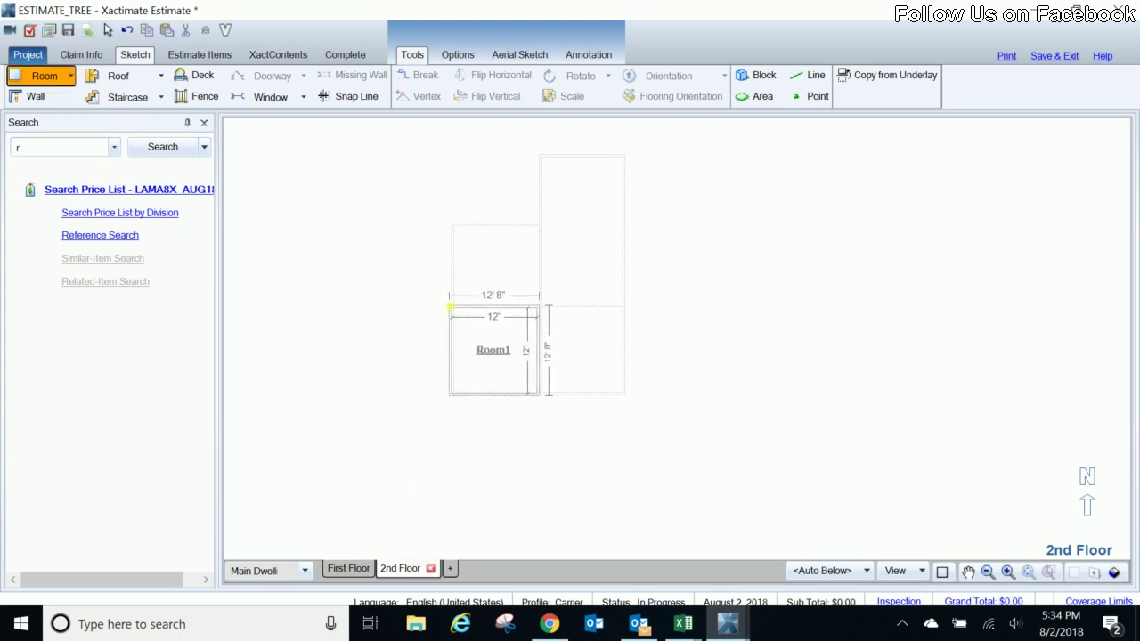
Place a 2nd Floor room, stretch it to 12' × 23'6", and name it Game Room
left_click(450, 309)
left_click_drag(495, 307, 495, 224)
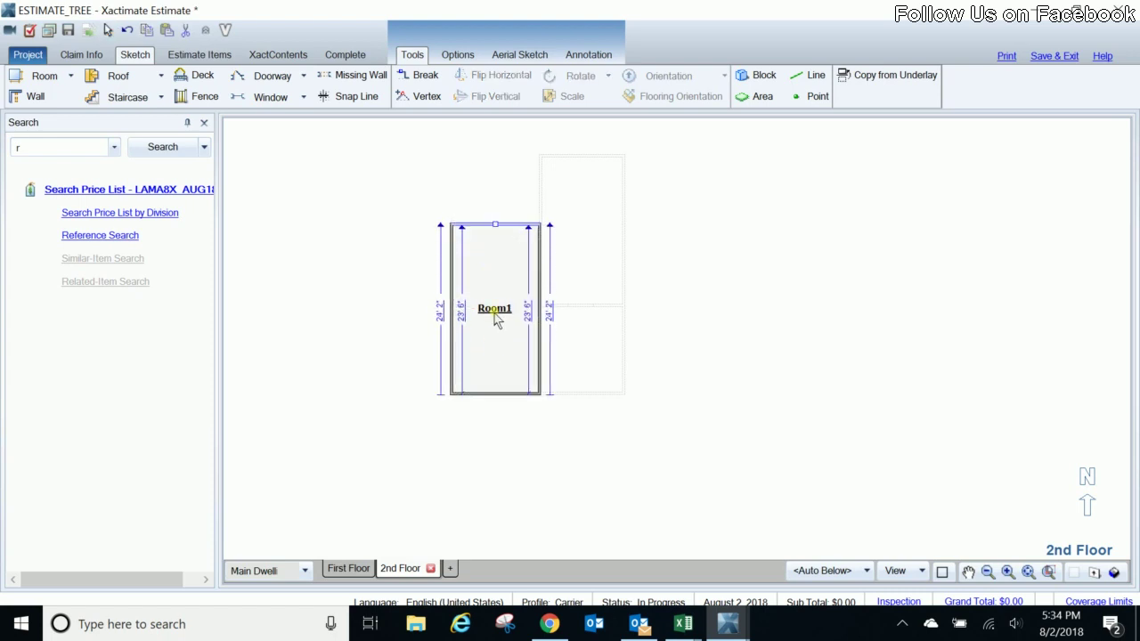
double_click(496, 321)
type("G")
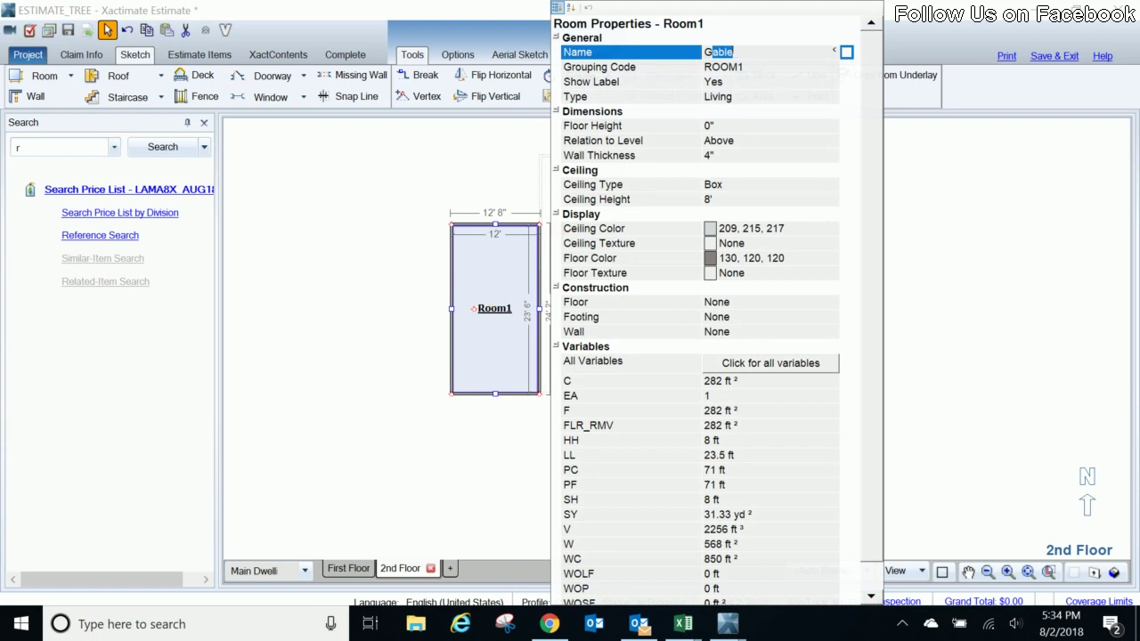
type("ame Room")
key("Return")
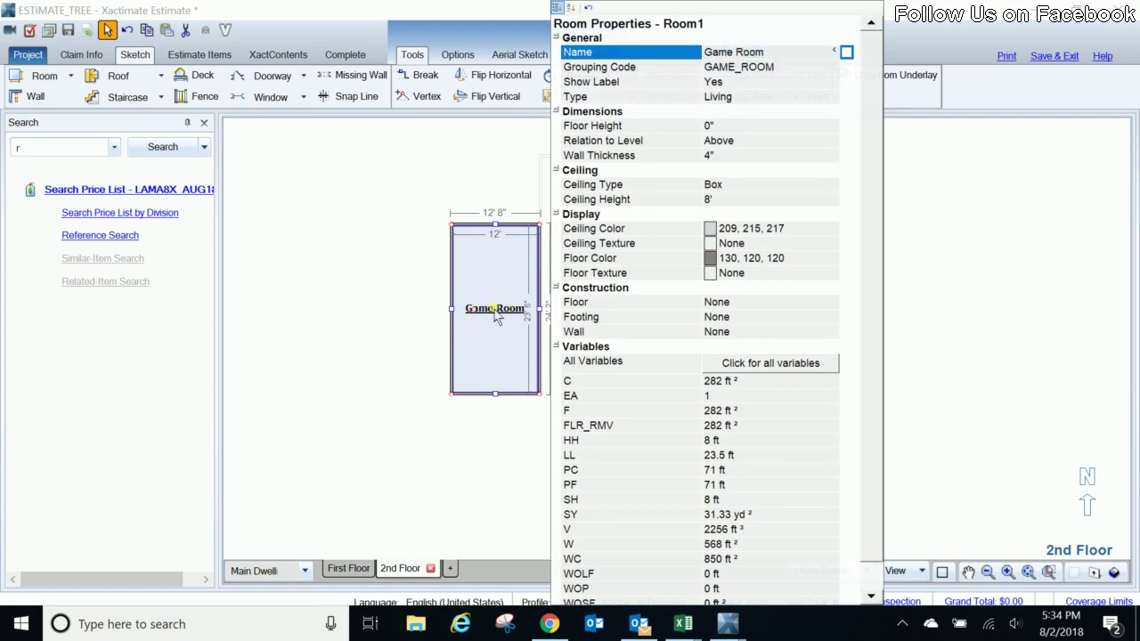
left_click(353, 262)
left_click(496, 283)
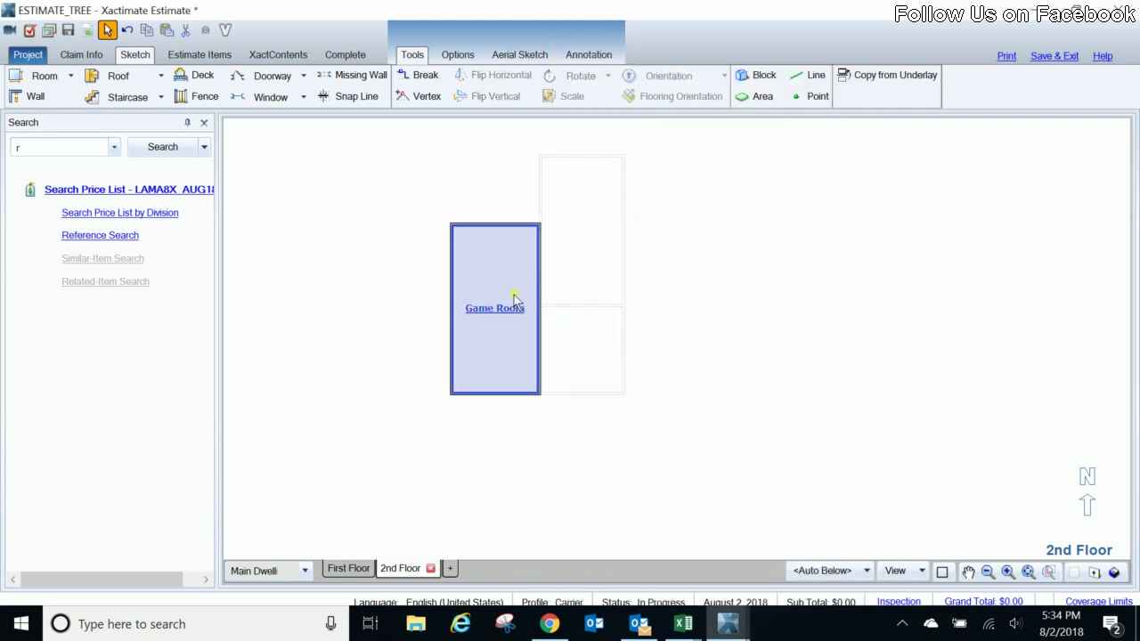
Break the Game Room's east wall and extend a Guest Bathroom from it
key("b")
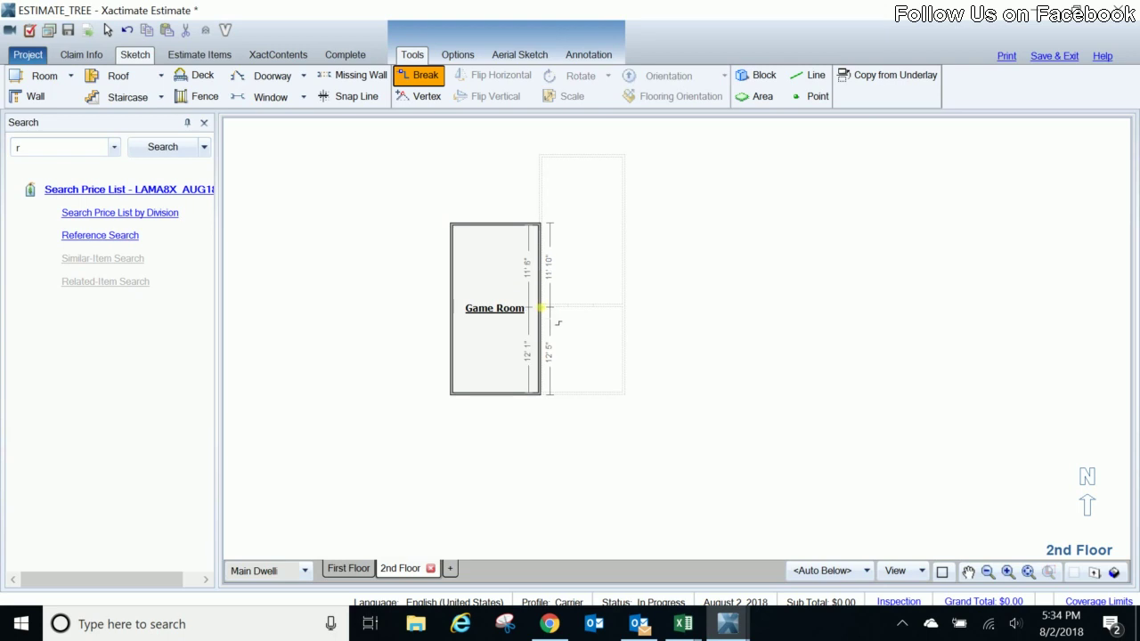
left_click(541, 348)
left_click_drag(547, 352, 622, 351)
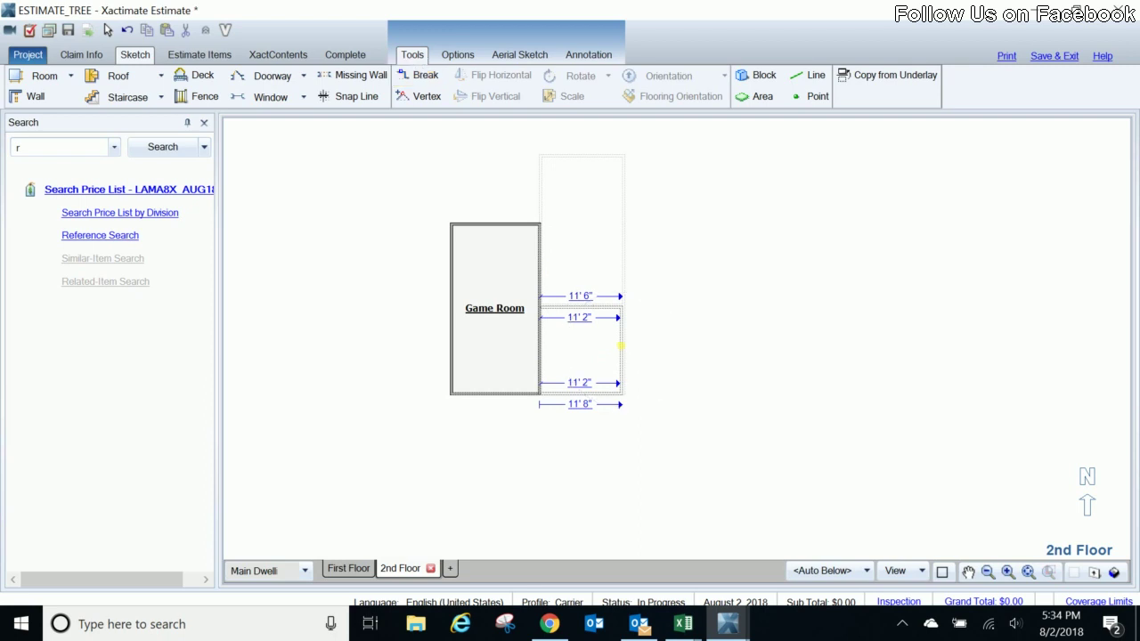
double_click(584, 358)
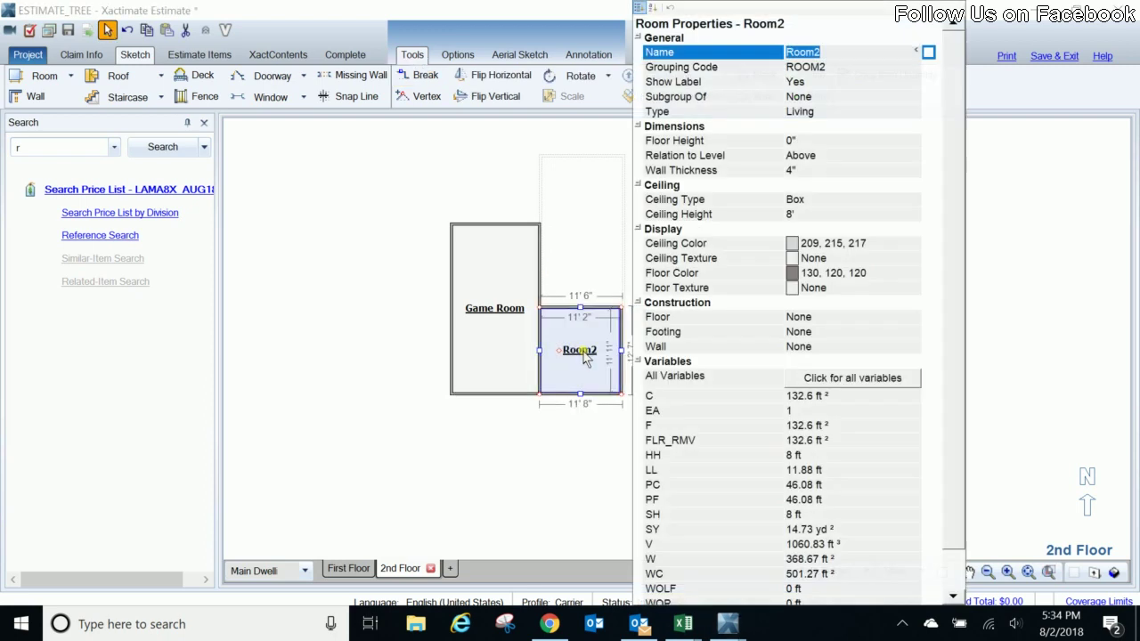
type("Guest ")
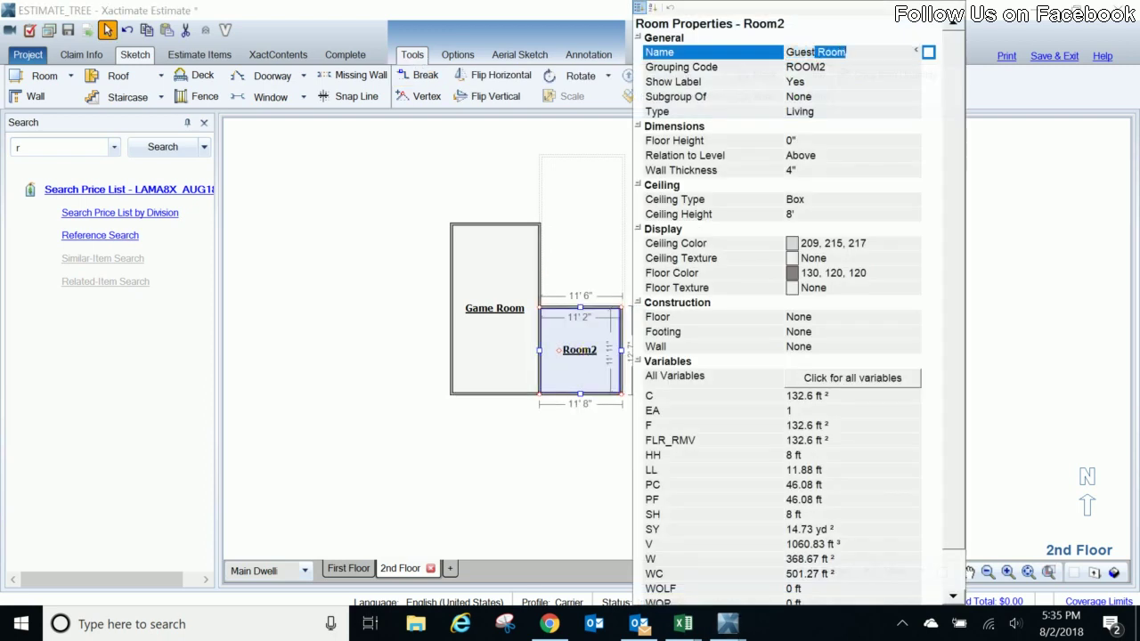
type("Bathroom")
key("Return")
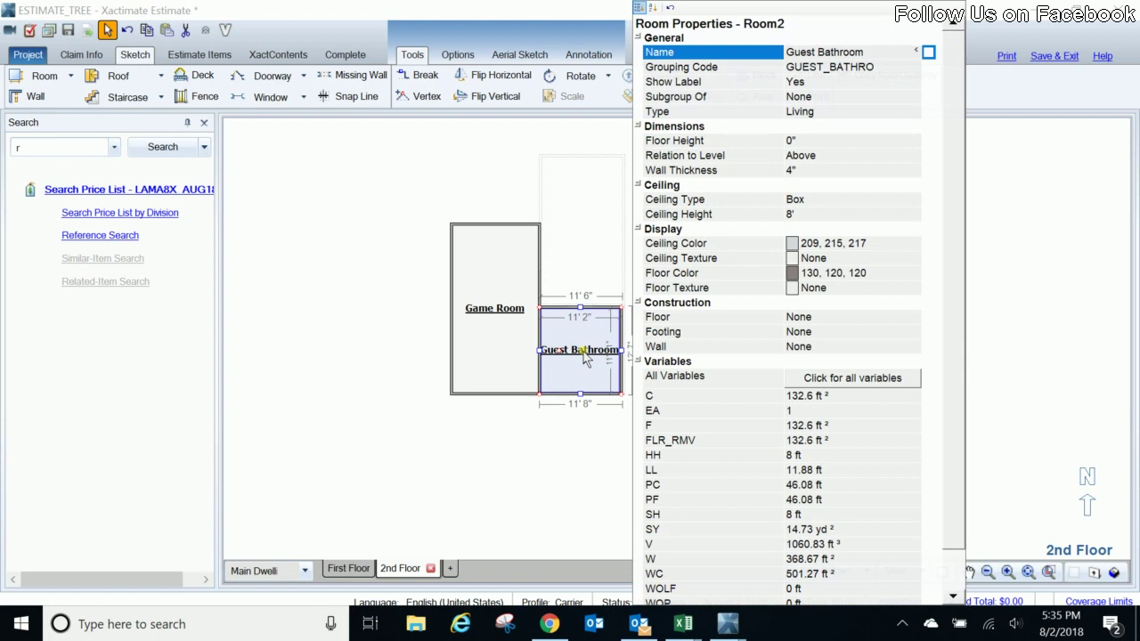
left_click(399, 288)
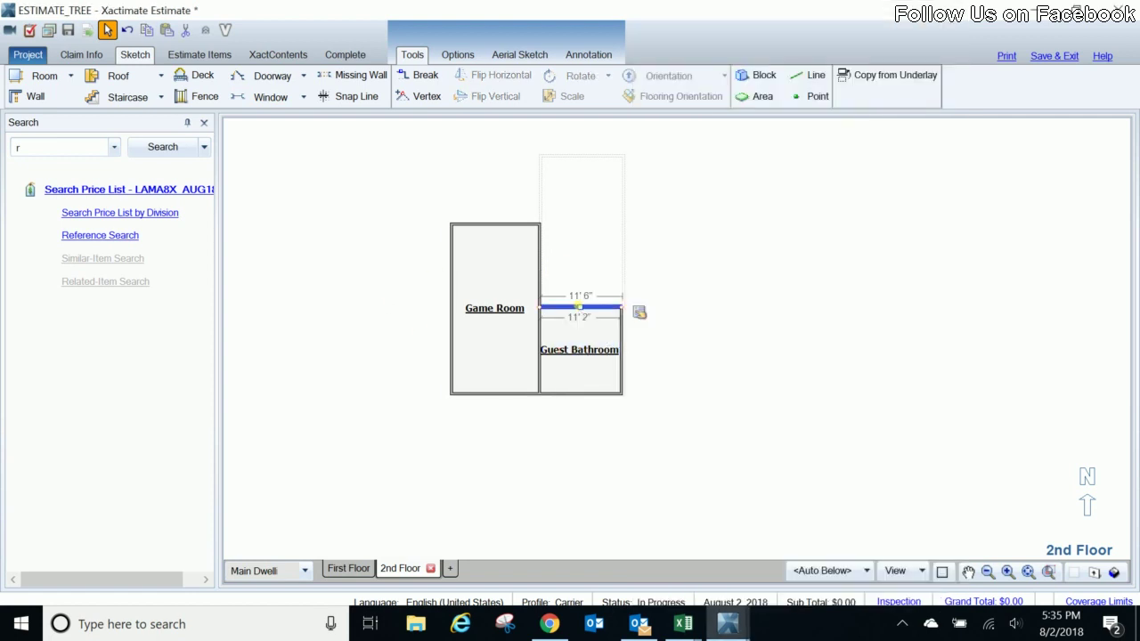
Extend a Guest Bedroom north from the bathroom up to the outline's north edge
left_click_drag(580, 306, 602, 158)
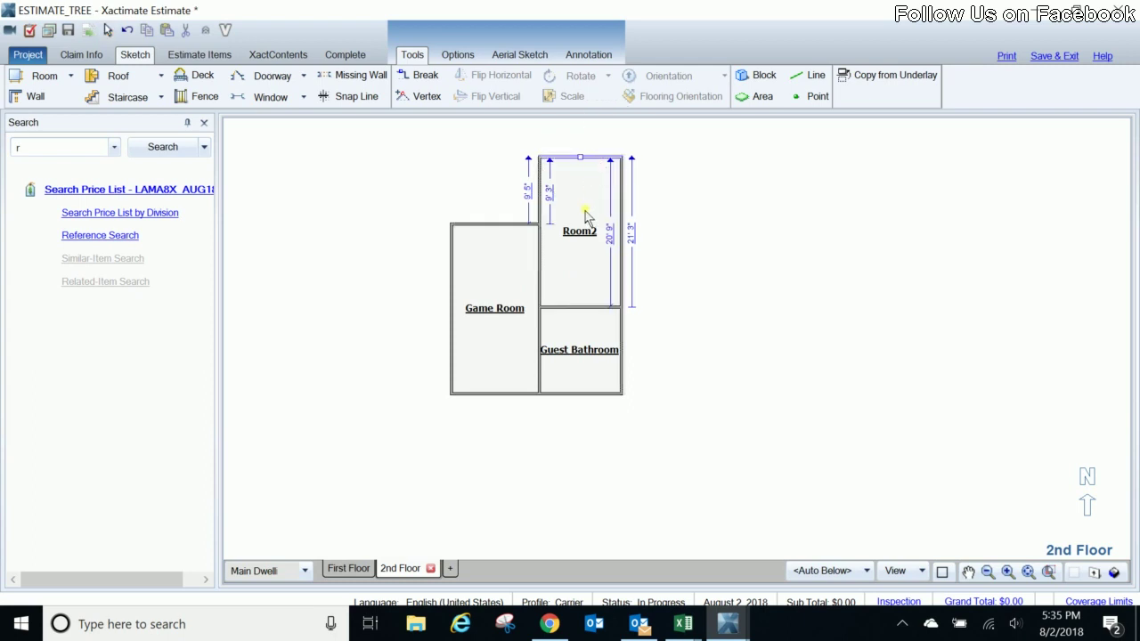
left_click(575, 234)
double_click(576, 237)
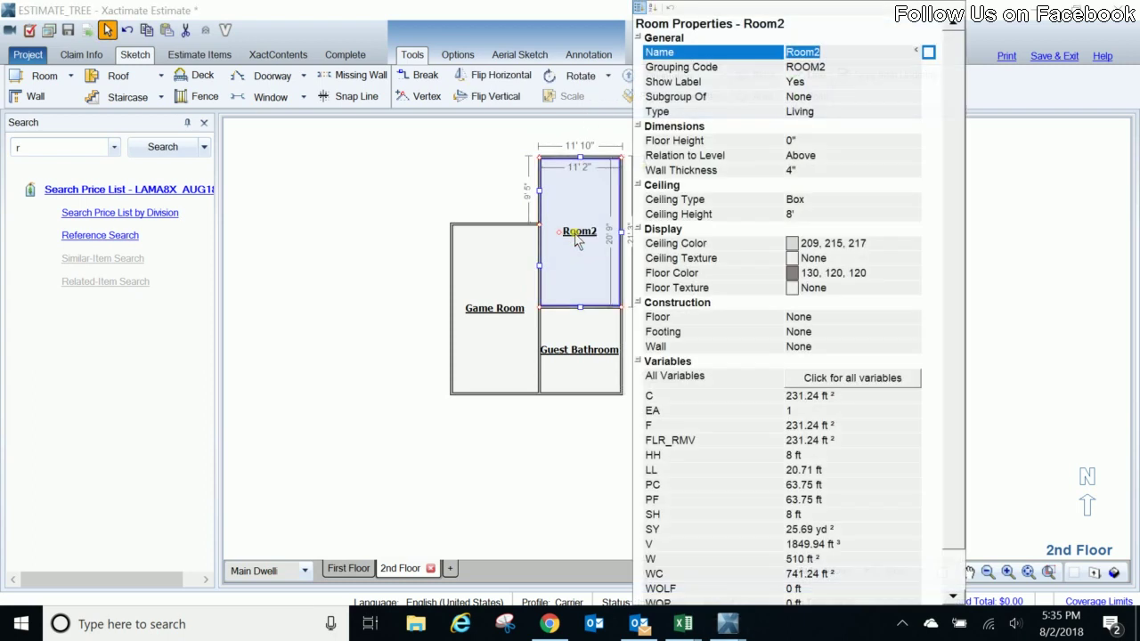
type("Guest Bed")
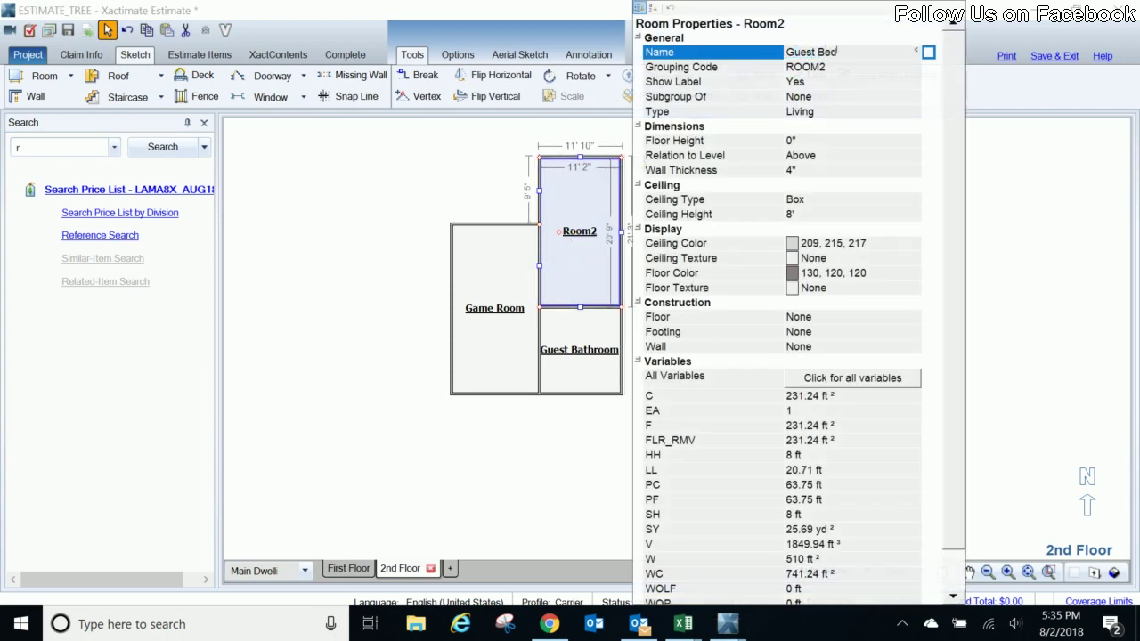
type("room")
key("Return")
left_click(450, 197)
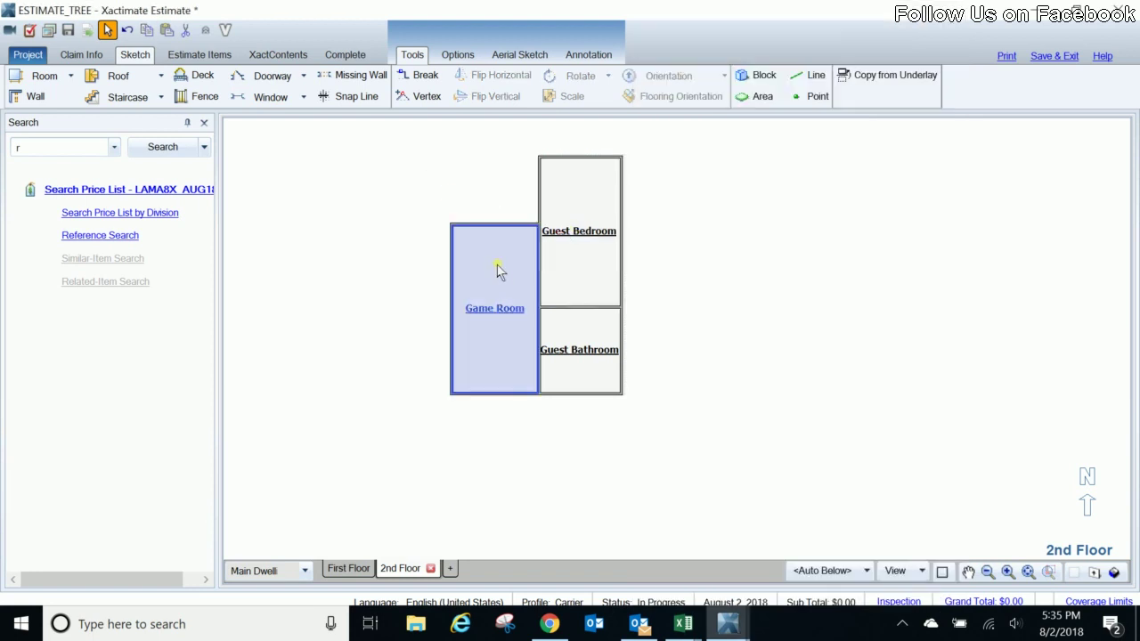
Add doorways for Game Room–Guest Bathroom, Game Room–Guest Bedroom and Guest Bedroom–Guest Bathroom
key("d")
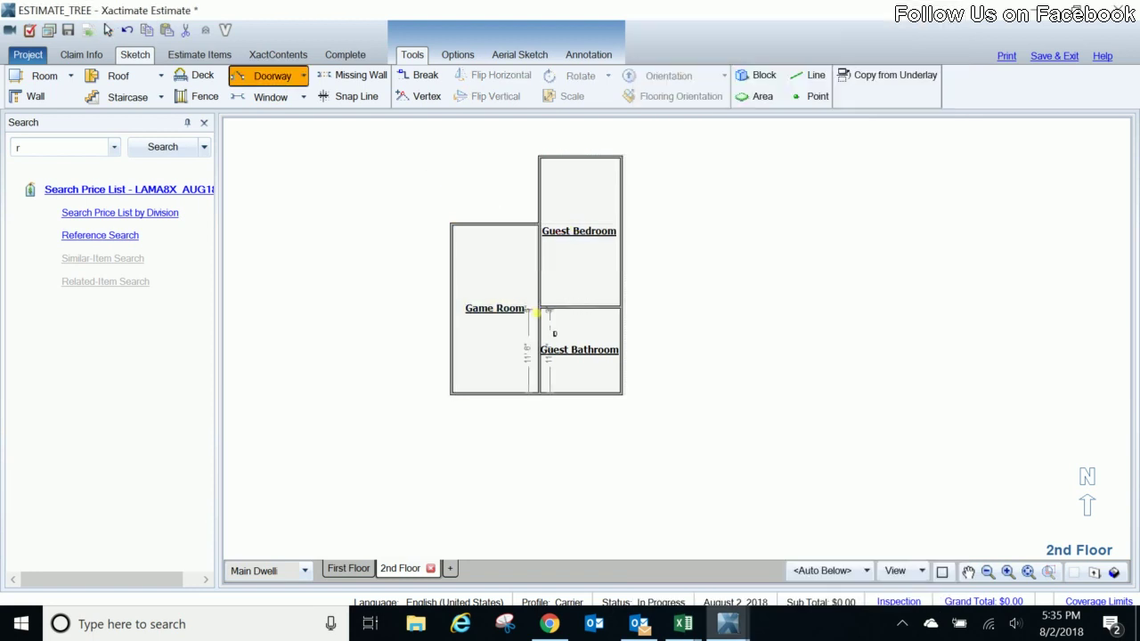
left_click(543, 318)
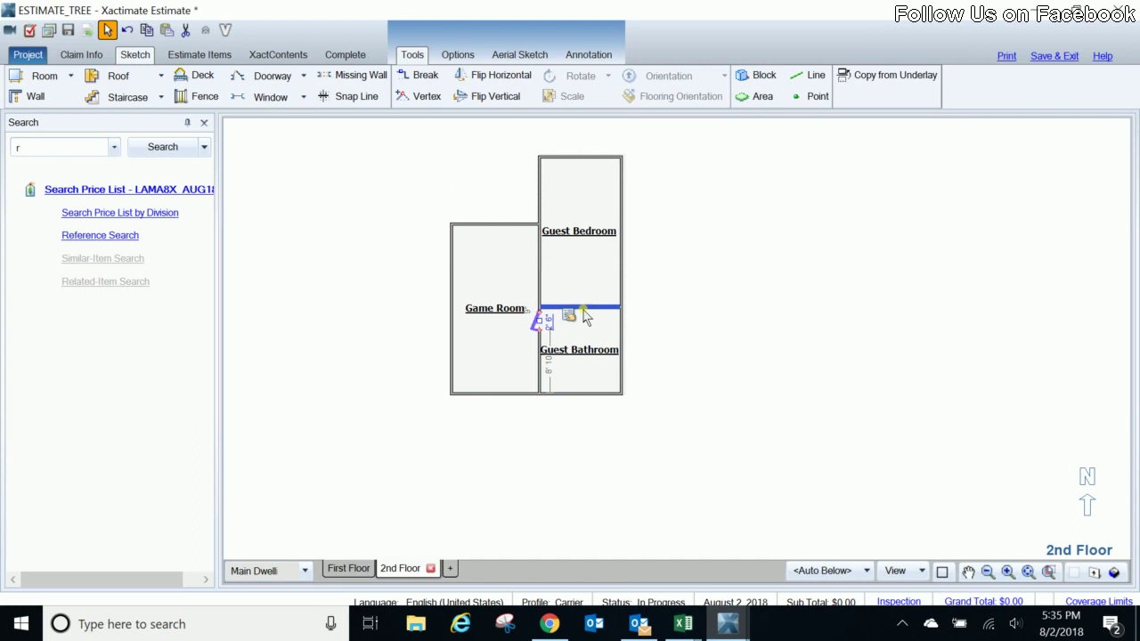
key("d")
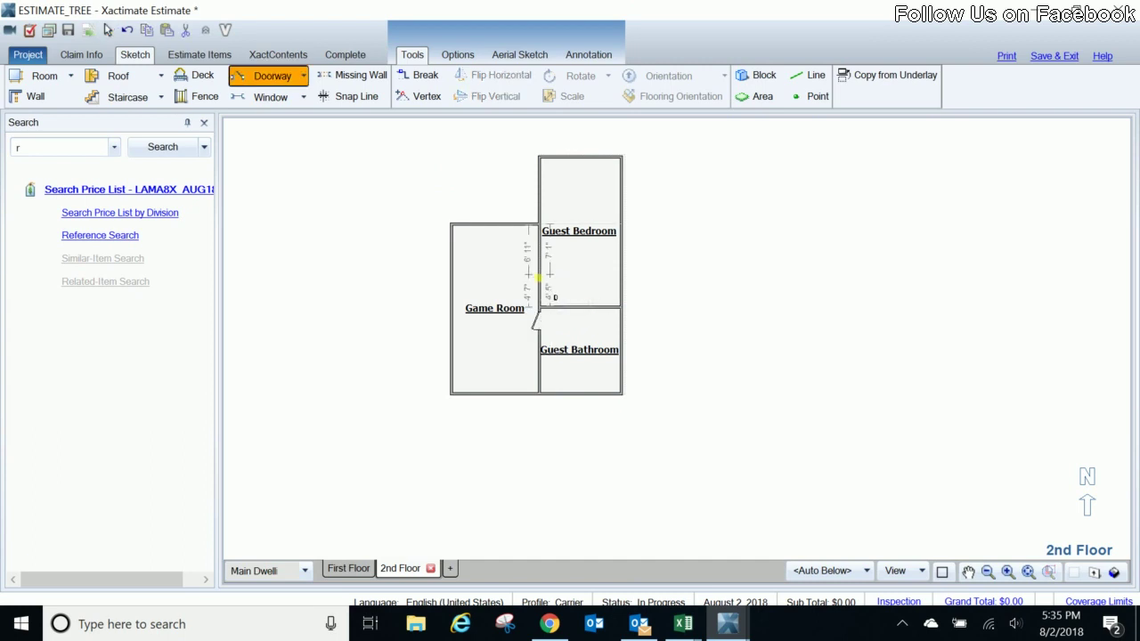
left_click(540, 294)
key("d")
left_click(574, 309)
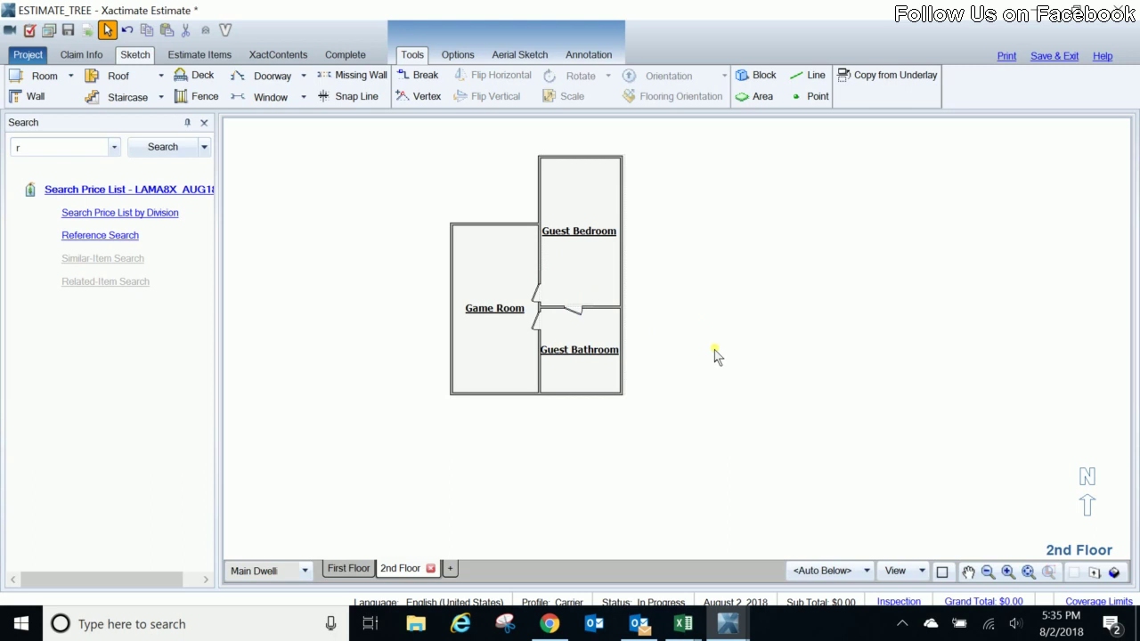
left_click(218, 57)
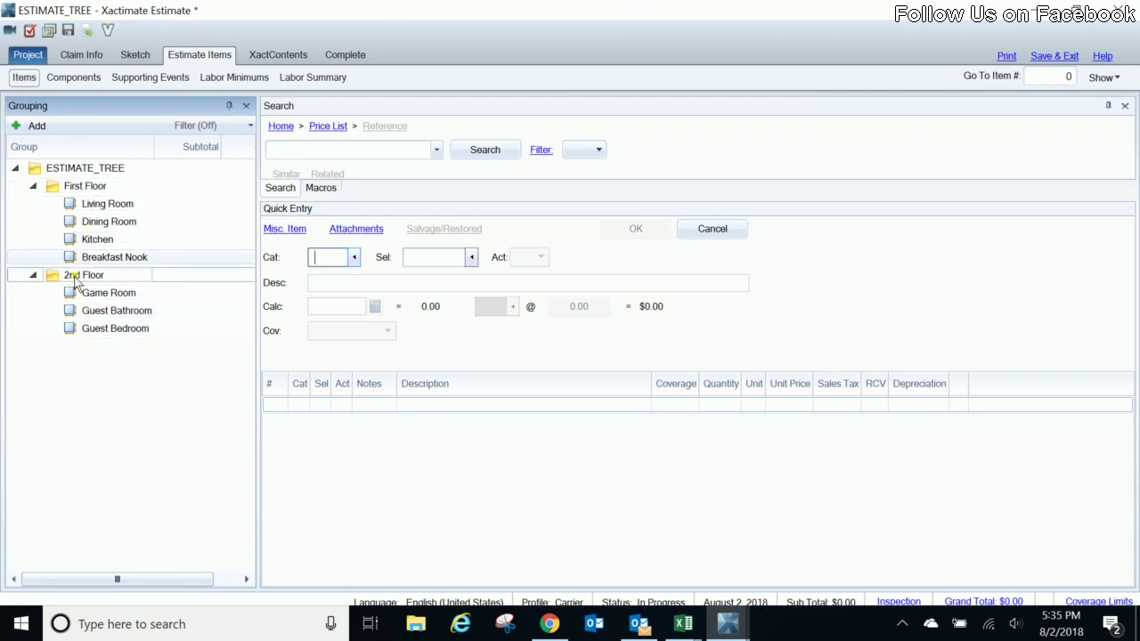
left_click(133, 58)
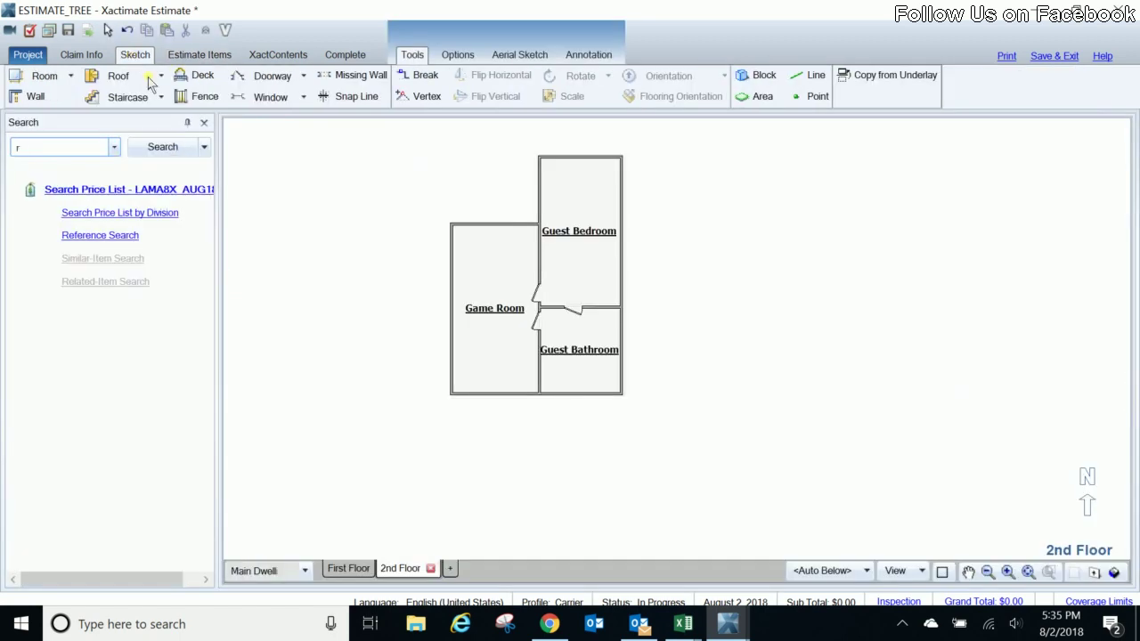
Add a new level named Roof above the 2nd Floor
left_click(450, 575)
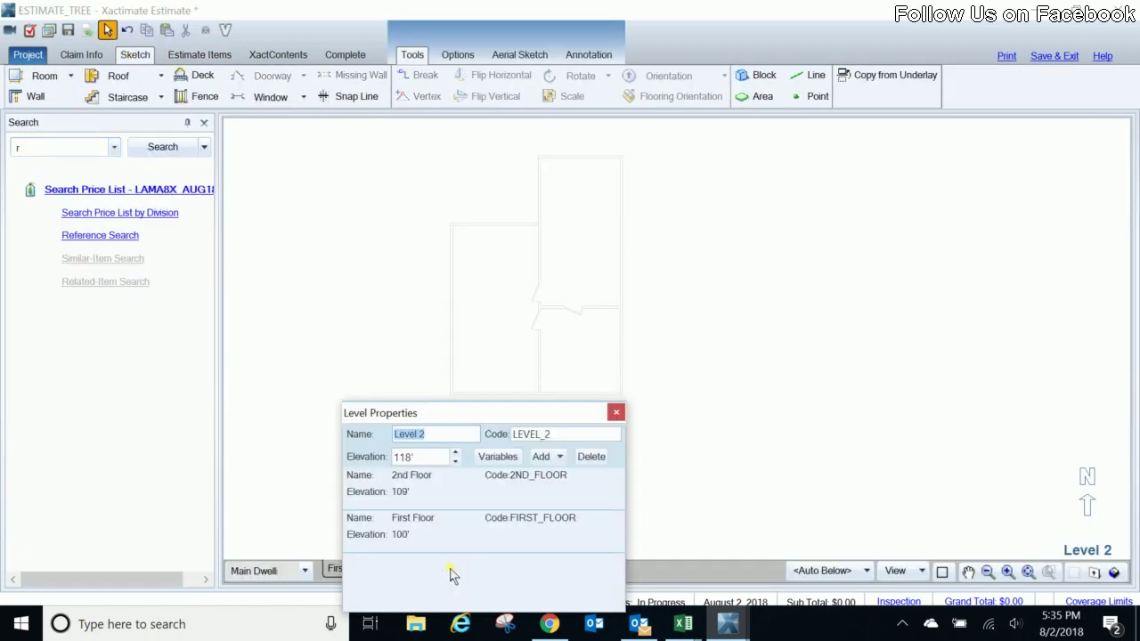
type("Ro")
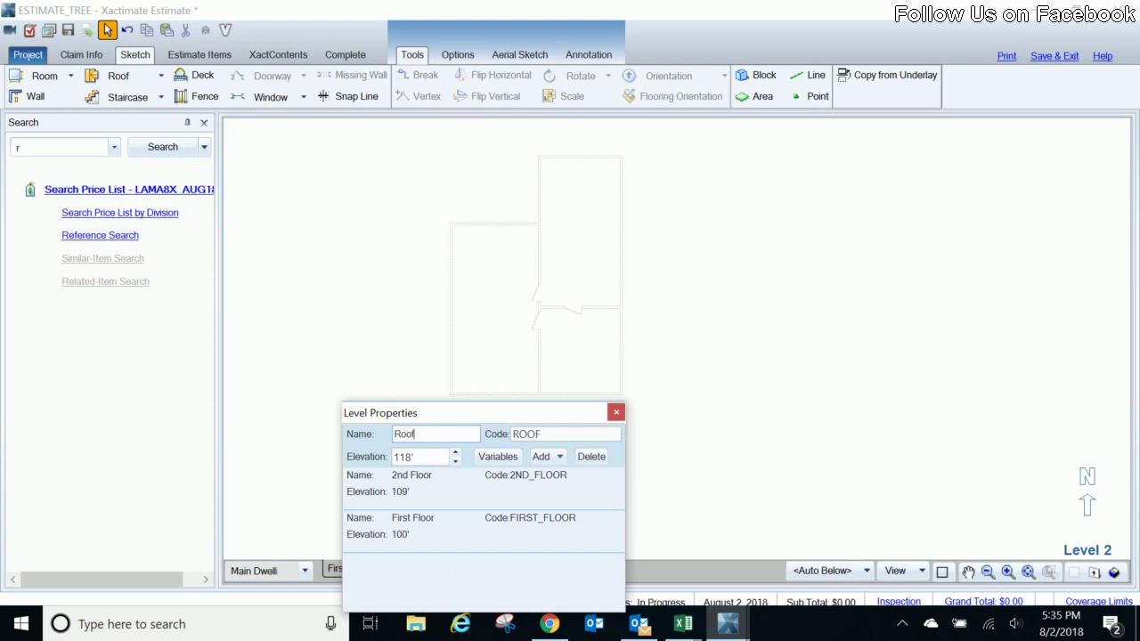
type("of")
key("Return")
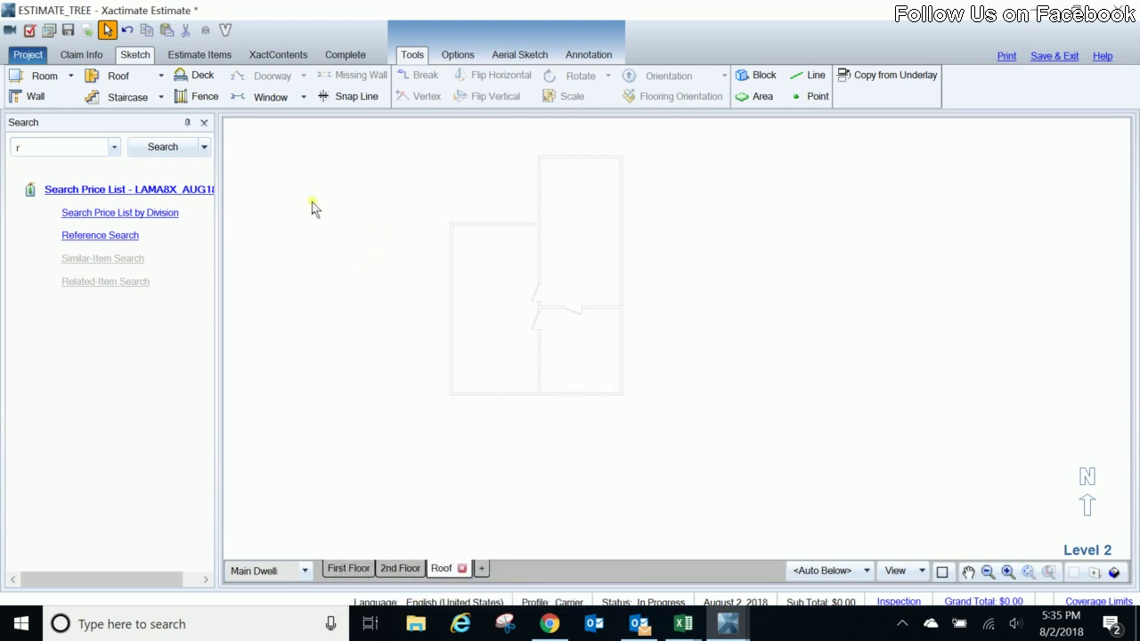
Place gable Roof1, widen it to 25 feet, and stretch it north over the house
left_click_drag(119, 76, 446, 318)
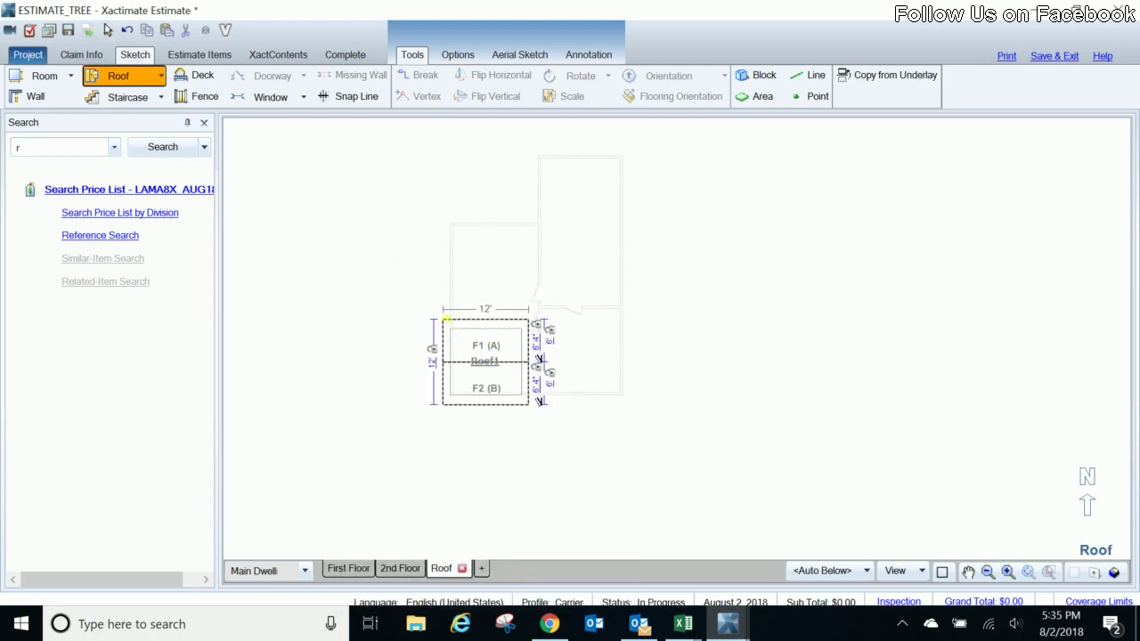
left_click(443, 318)
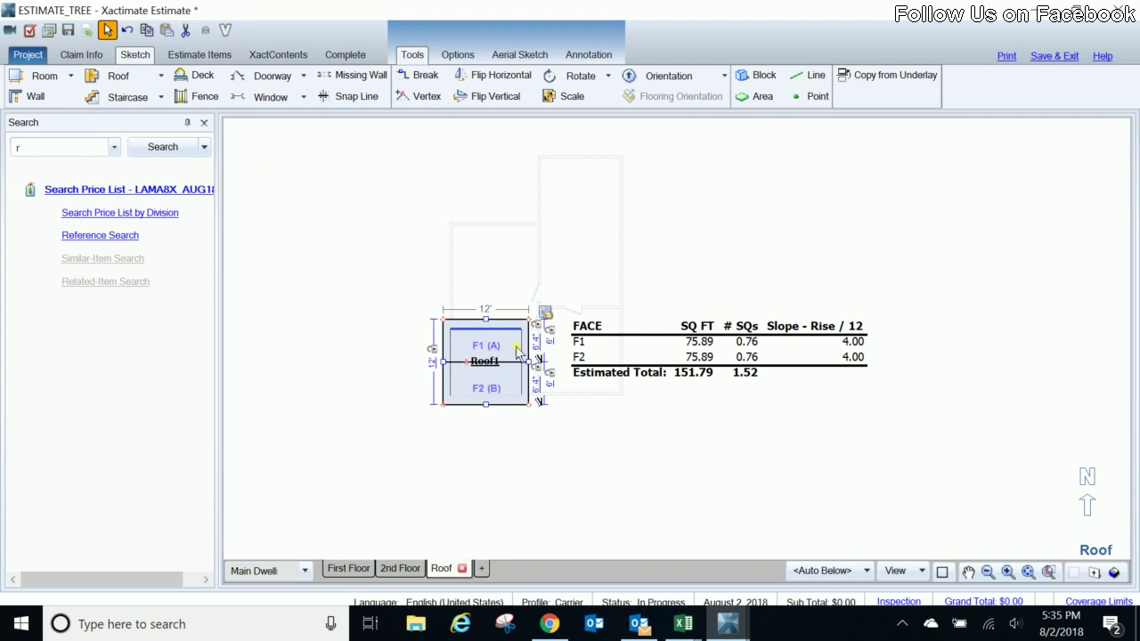
left_click_drag(528, 361, 630, 366)
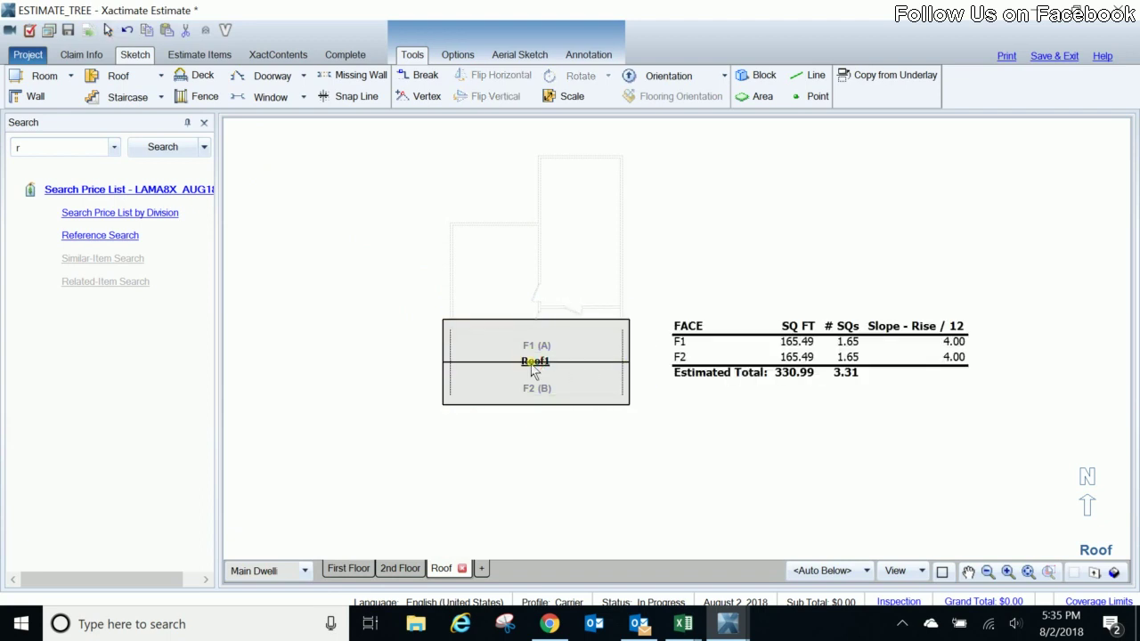
left_click_drag(537, 319, 528, 214)
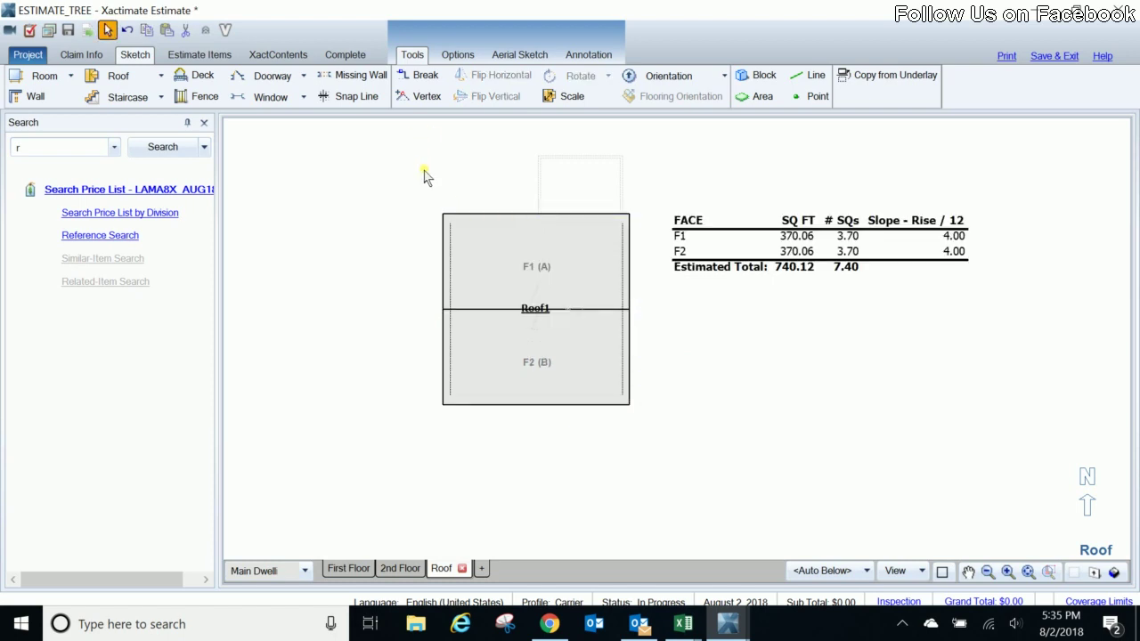
key("b")
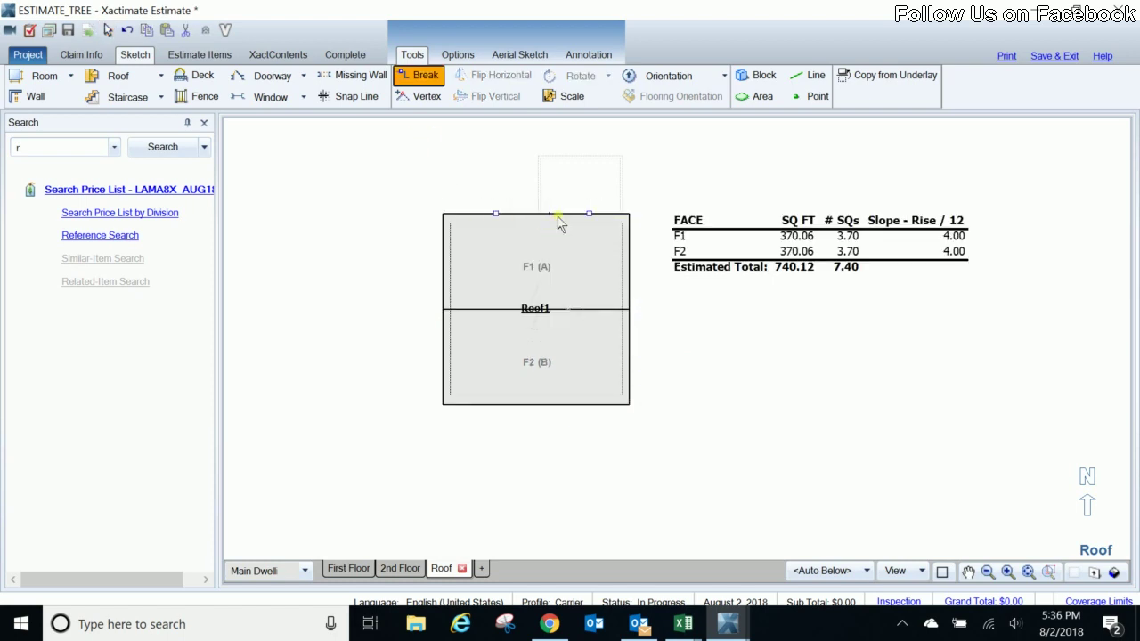
Pull a Roof2 gable extension north from the roof and shift its left wall outward
left_click_drag(588, 214, 582, 150)
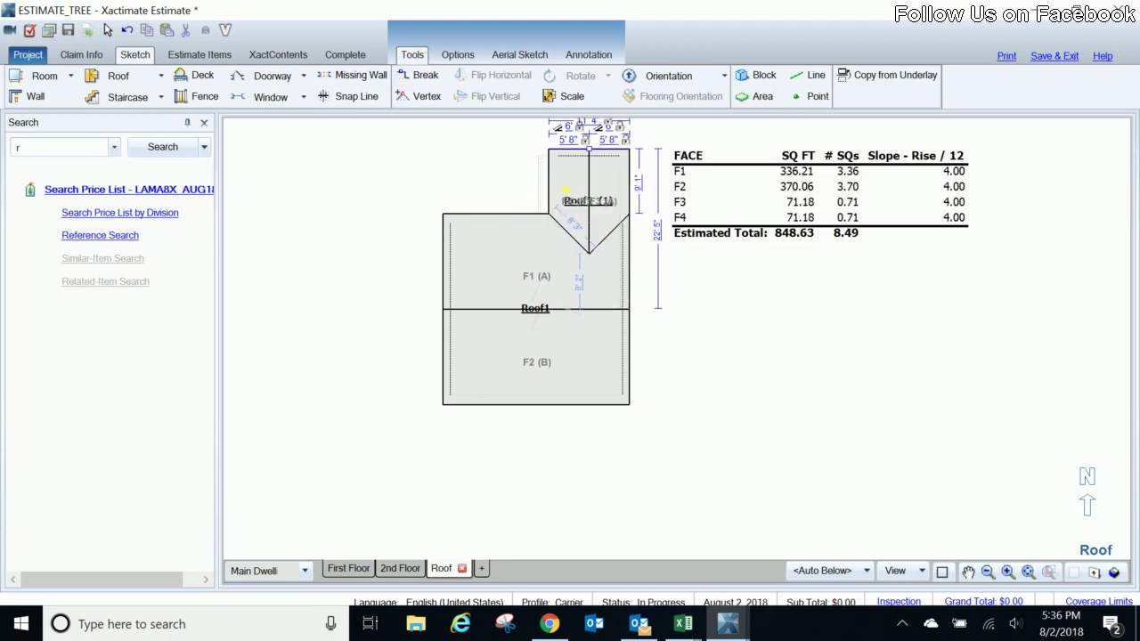
left_click(575, 200)
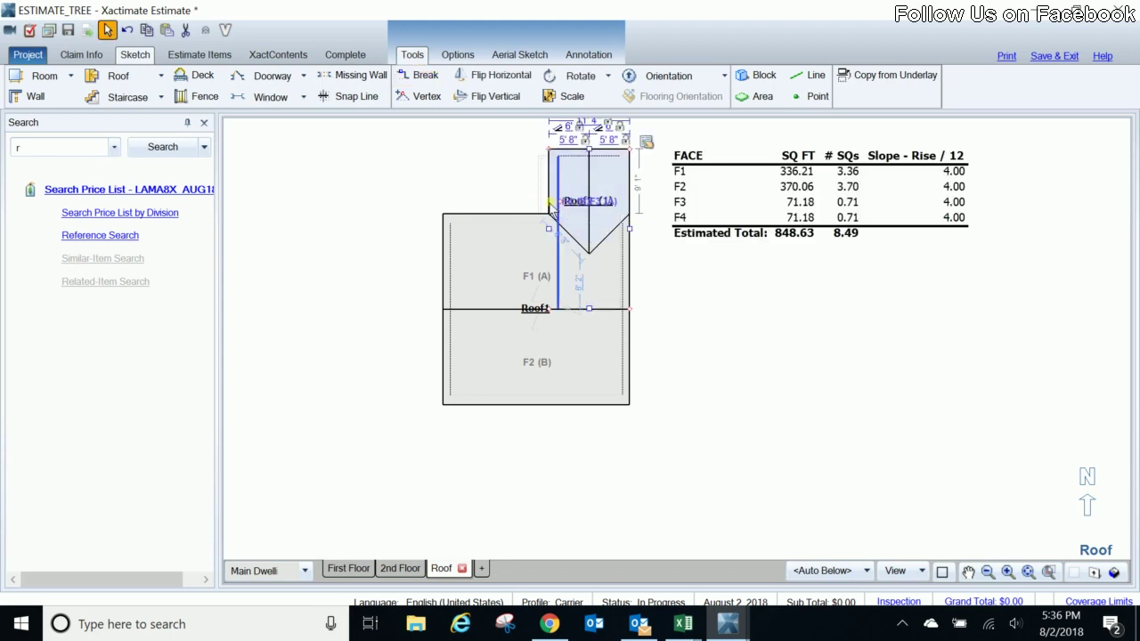
left_click_drag(546, 233, 528, 207)
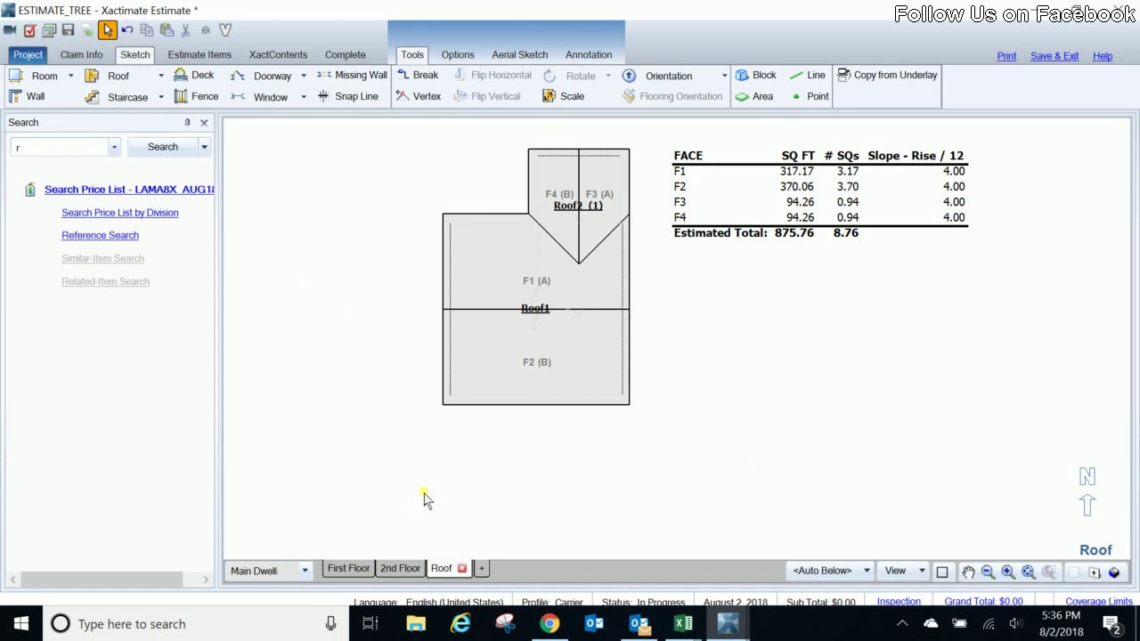
View the whole house in 3D with All Levels shown
key("F3")
left_click_drag(468, 472, 408, 323)
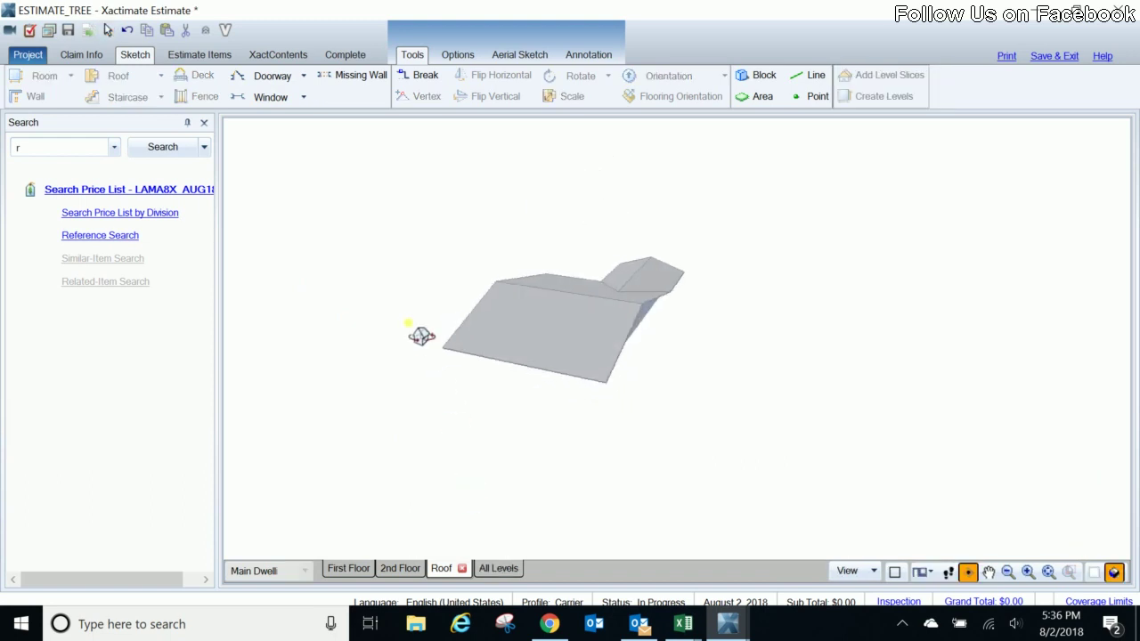
left_click(497, 568)
left_click_drag(667, 498, 614, 439)
Return to the 2D plan and view the First Floor, 2nd Floor and Roof levels
left_click(615, 439)
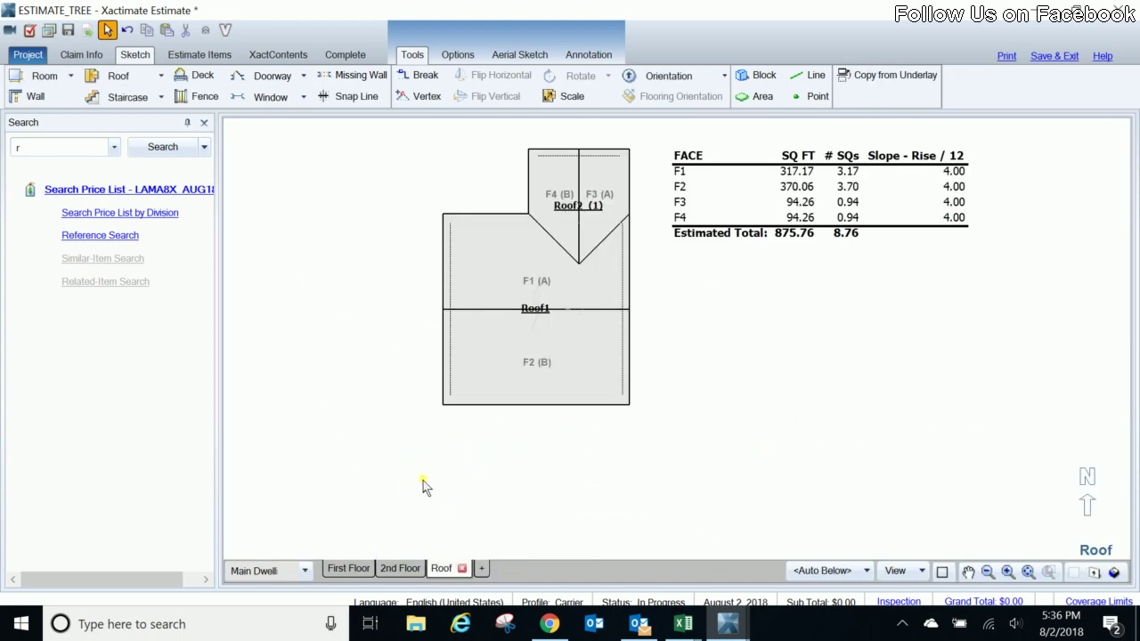
left_click(343, 569)
left_click(419, 569)
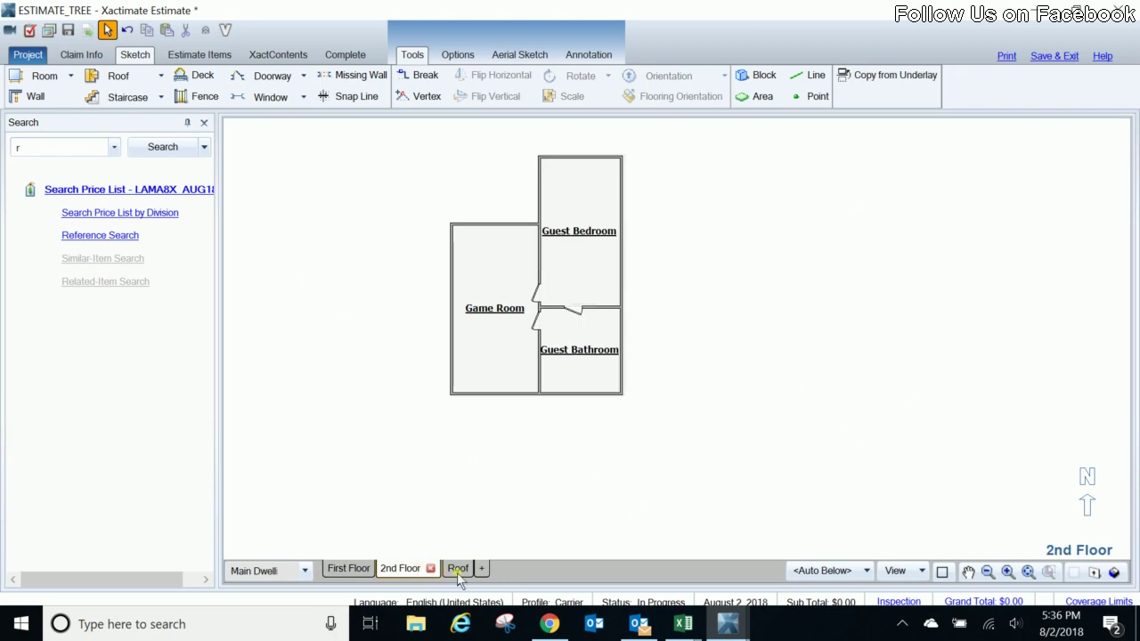
left_click(458, 569)
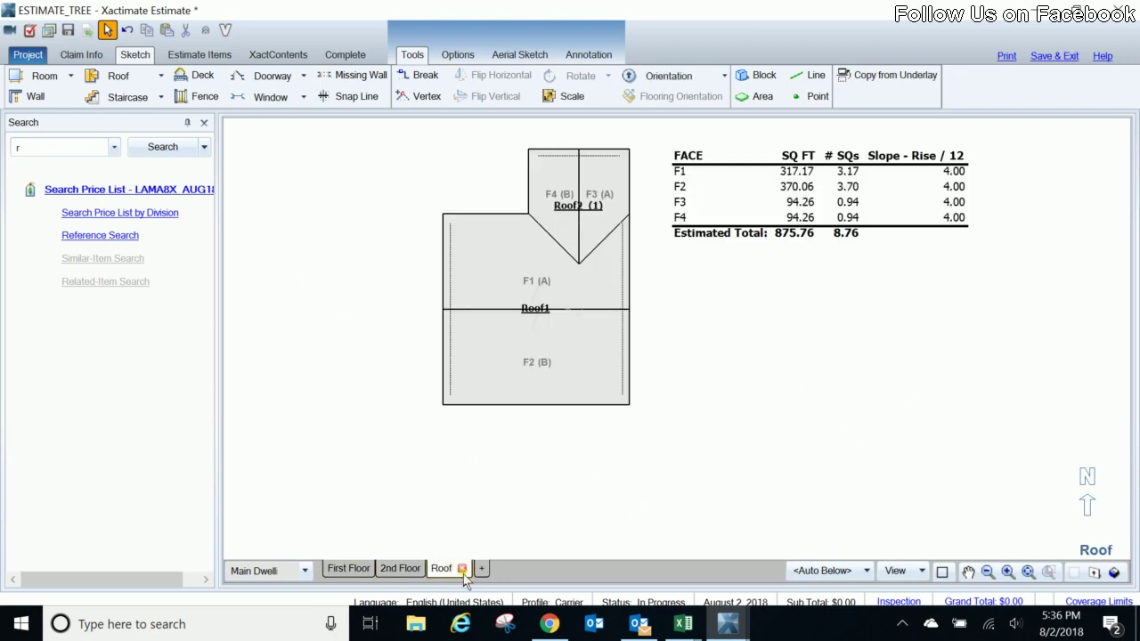
left_click(399, 569)
Review the 2nd Floor level properties, with elevations of 100', 109' and Roof at 118'
right_click(400, 570)
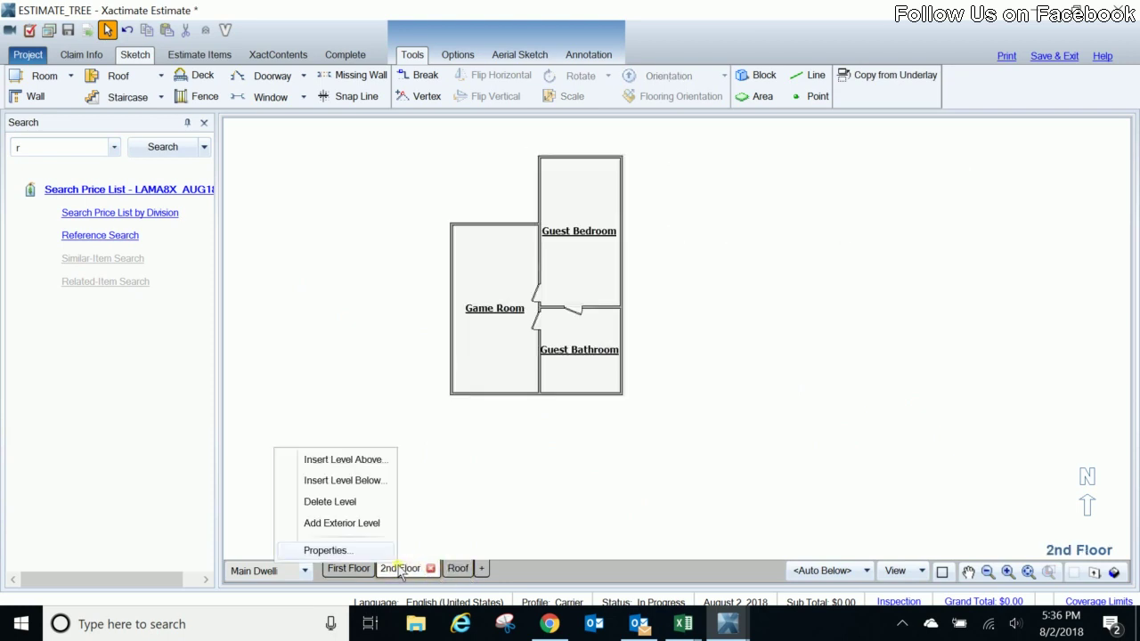
left_click(350, 551)
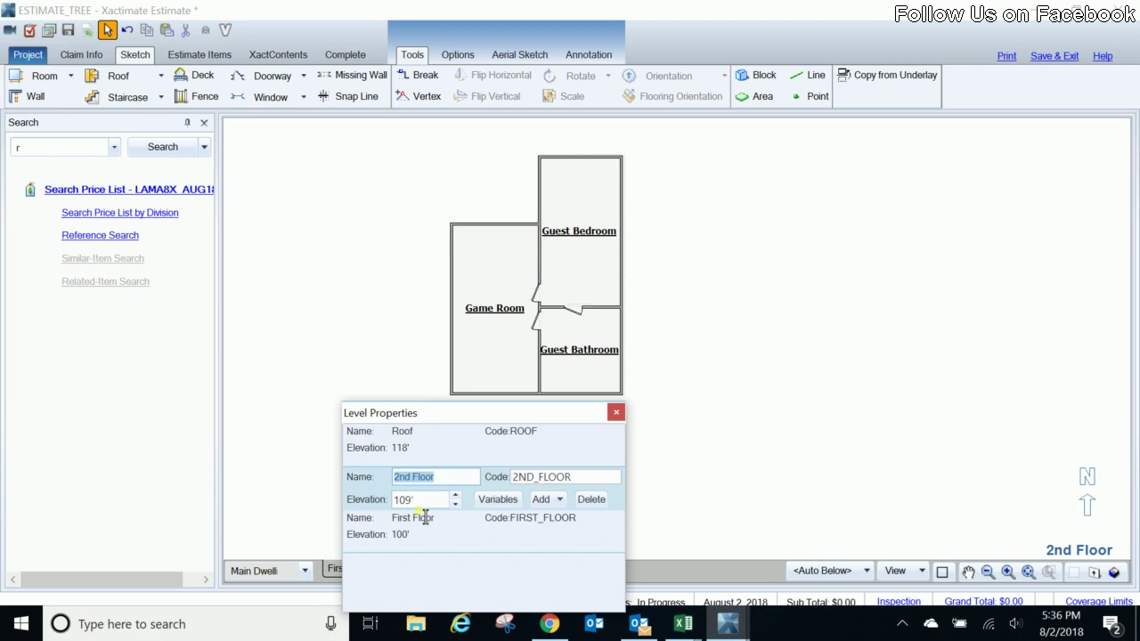
left_click(359, 347)
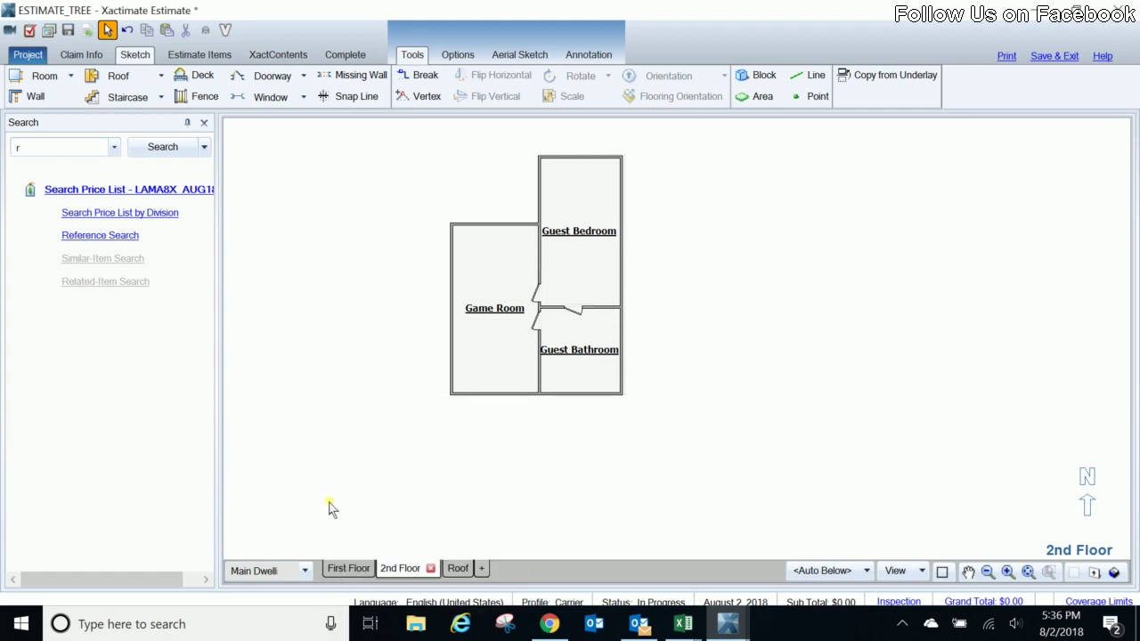
left_click(306, 570)
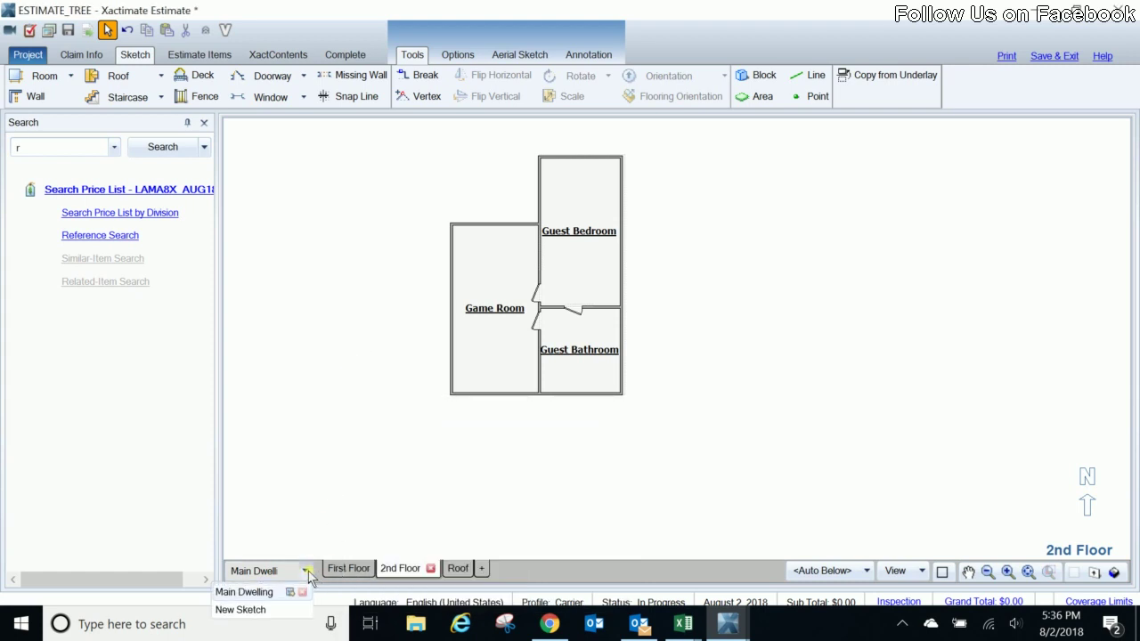
Add a second sketch and rename it 'Detatched Garage'
left_click(245, 610)
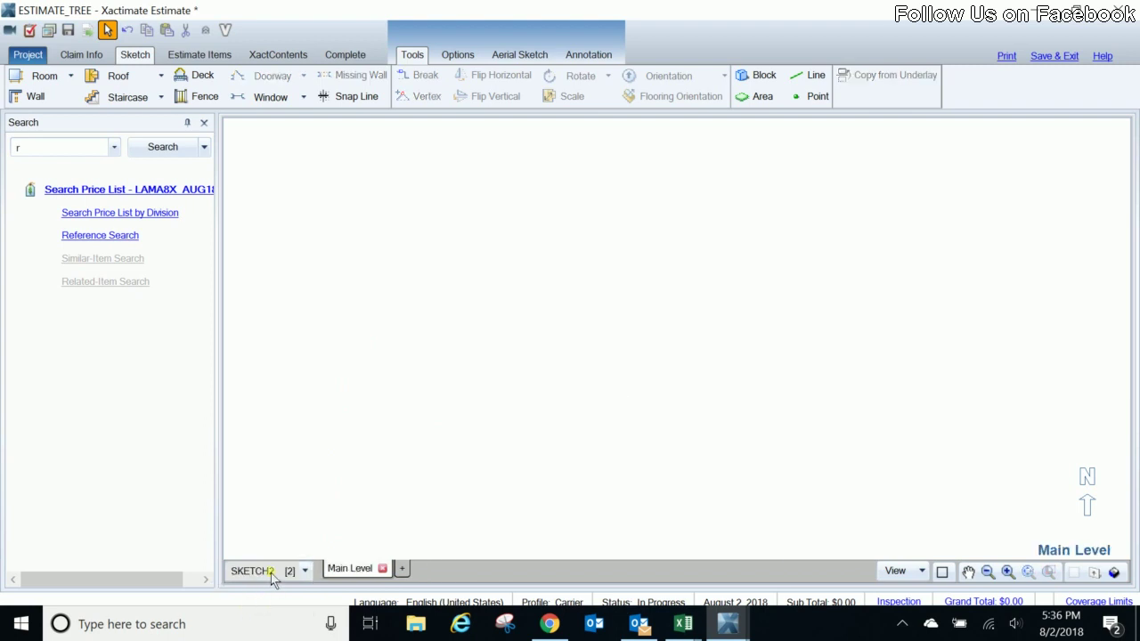
right_click(272, 576)
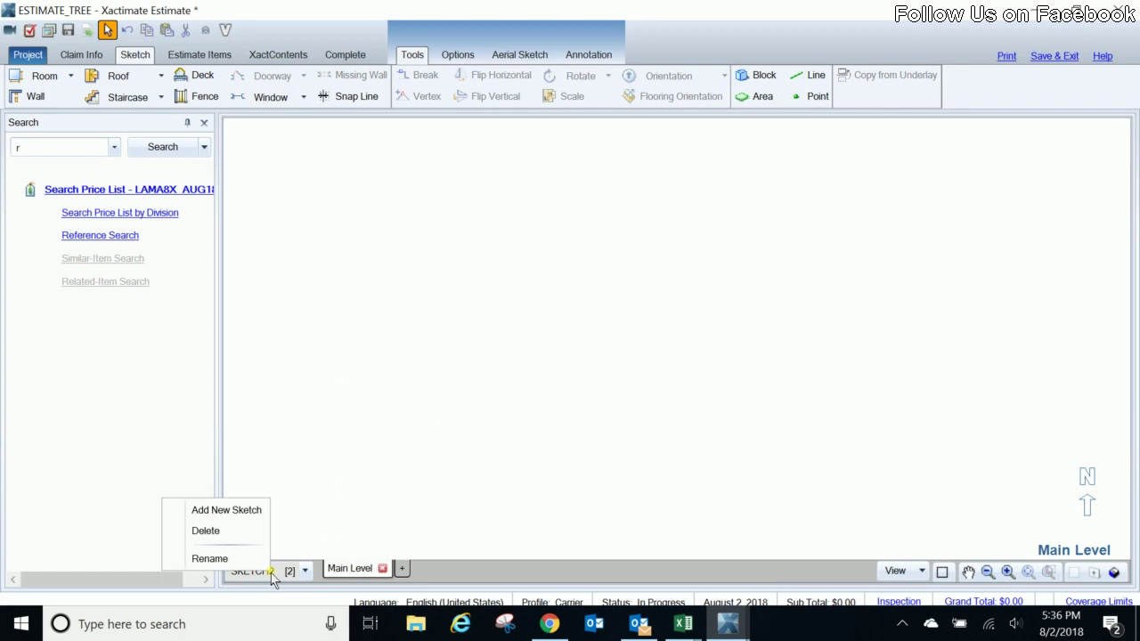
left_click(210, 558)
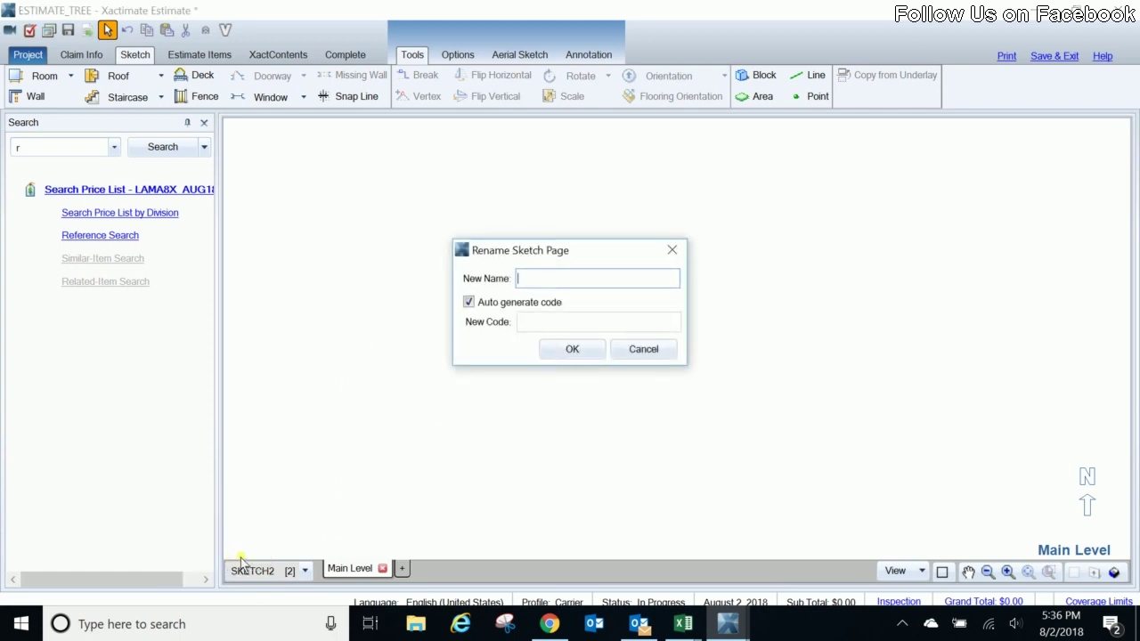
type("Detatched Garage")
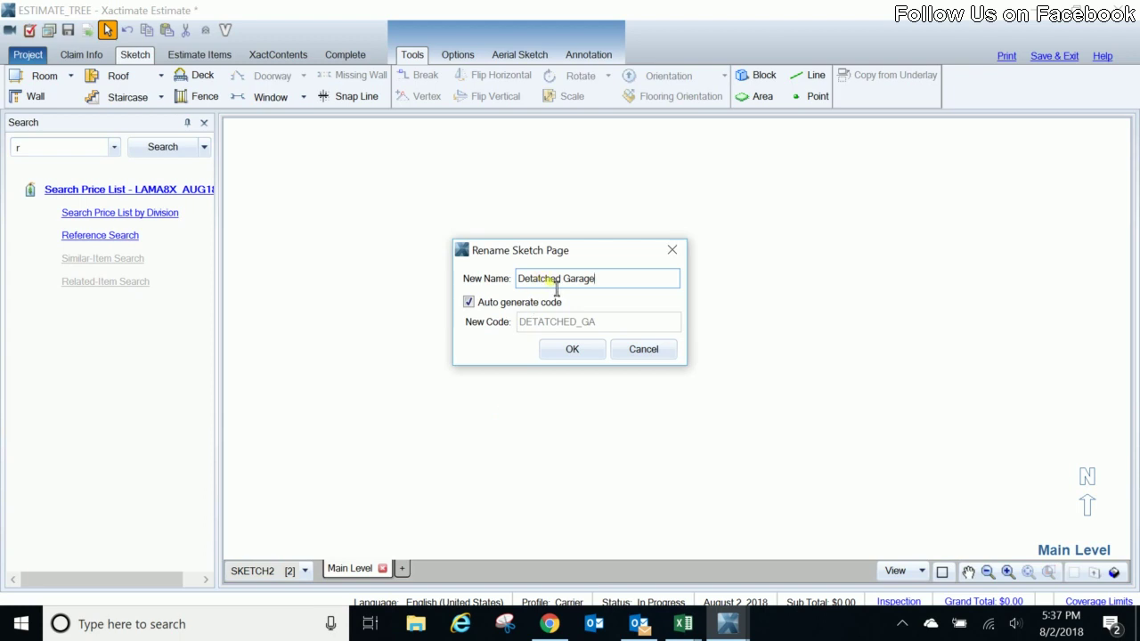
left_click(570, 349)
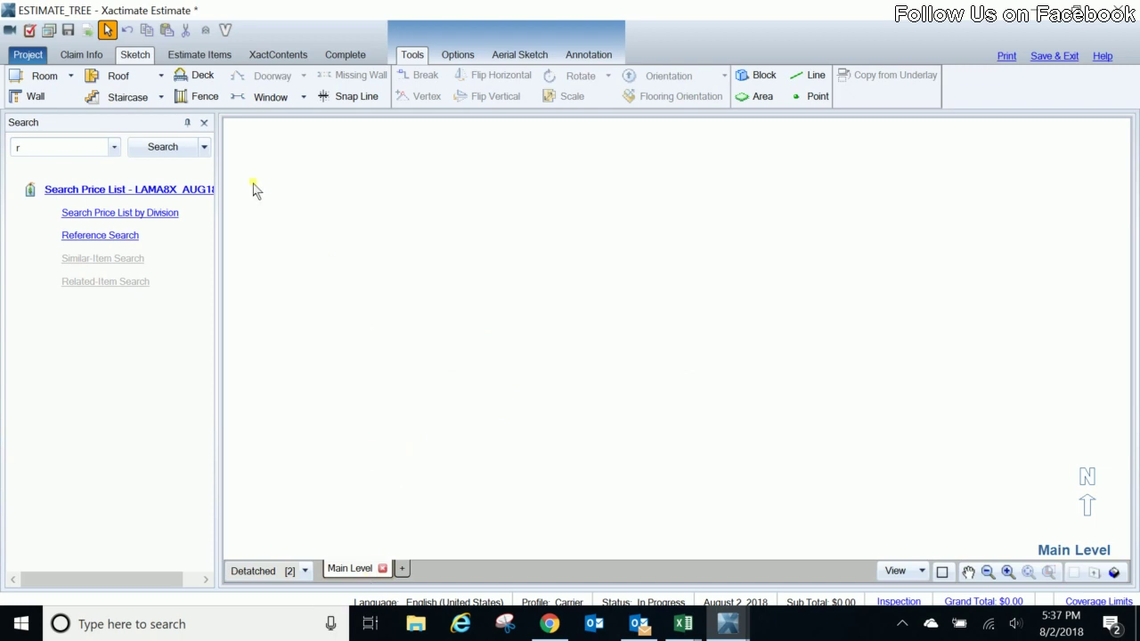
Place a 12' square room and rename the Main Level to Interior
left_click(45, 77)
left_click(412, 311)
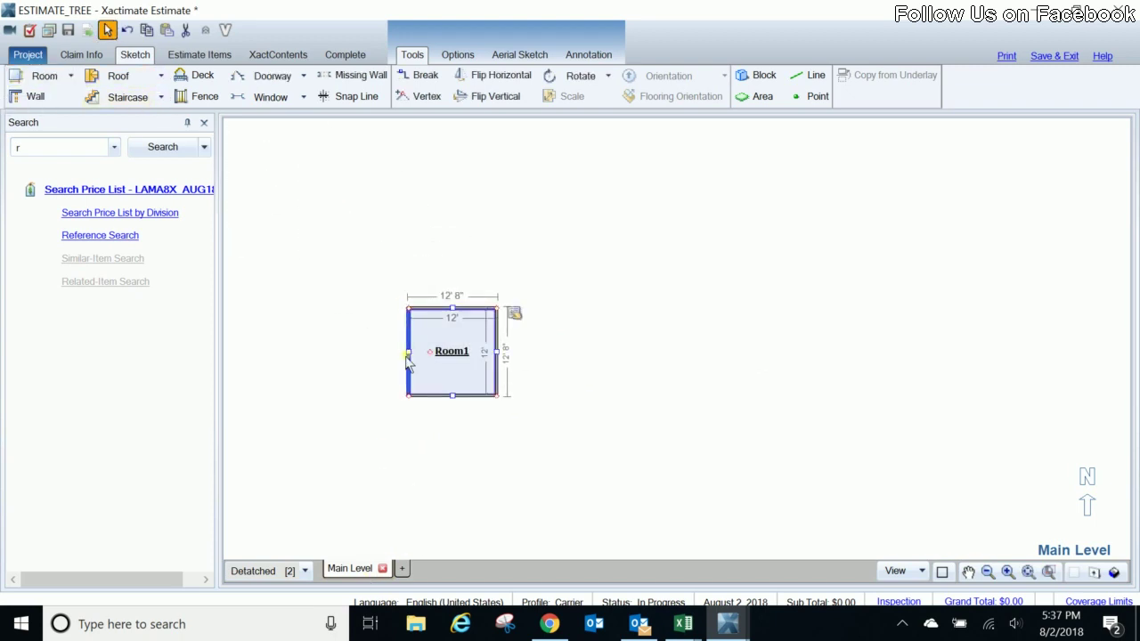
left_click(360, 574)
right_click(360, 575)
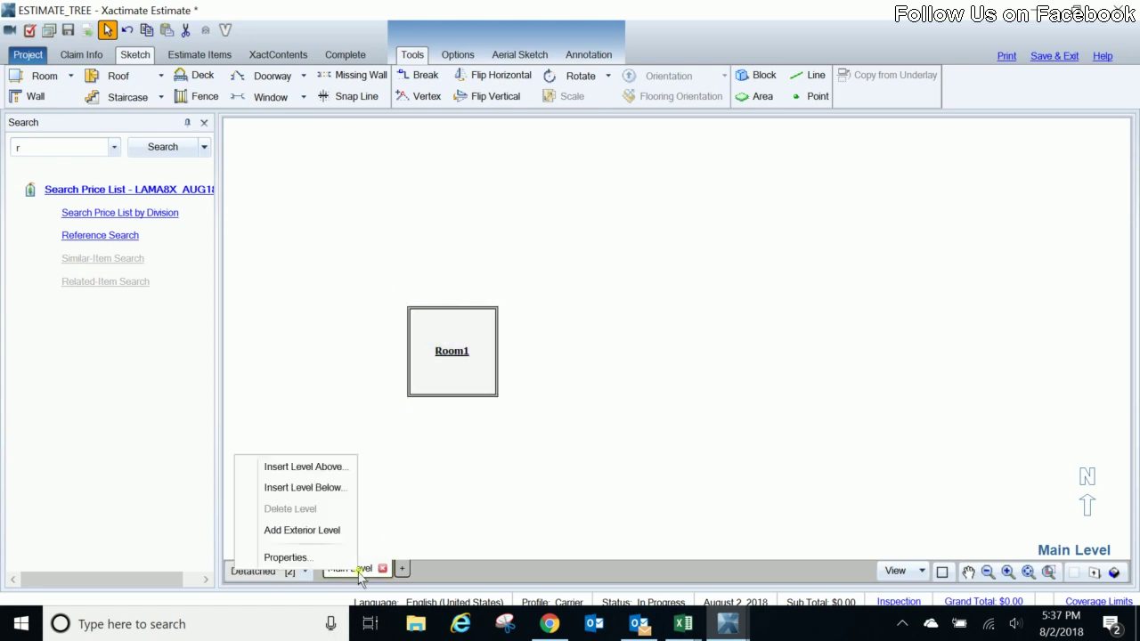
left_click(285, 557)
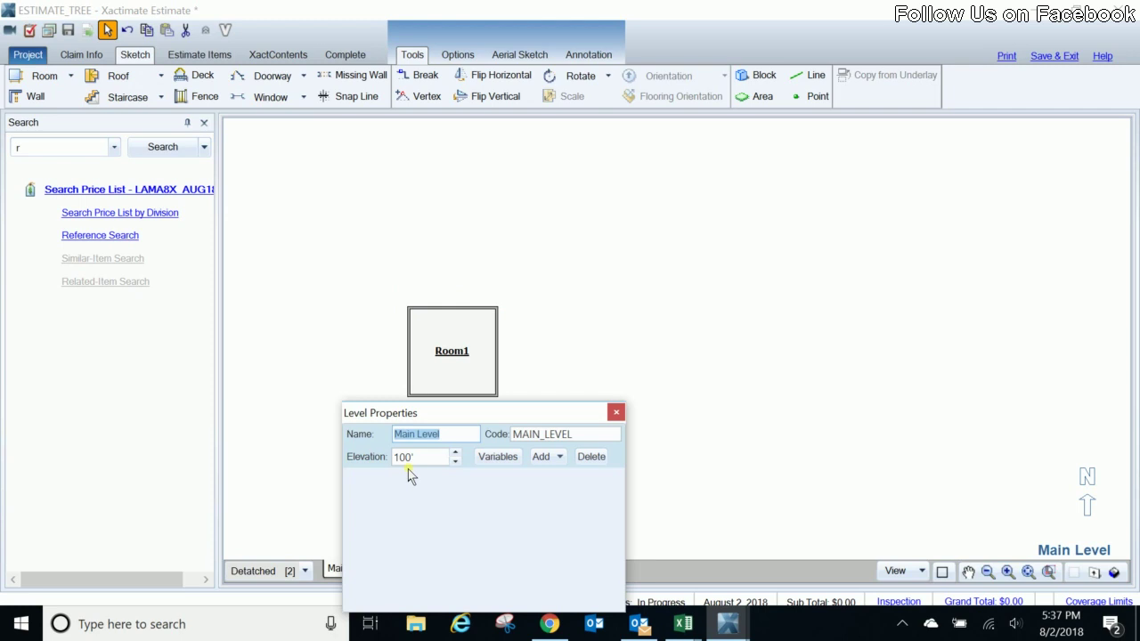
type("Interior")
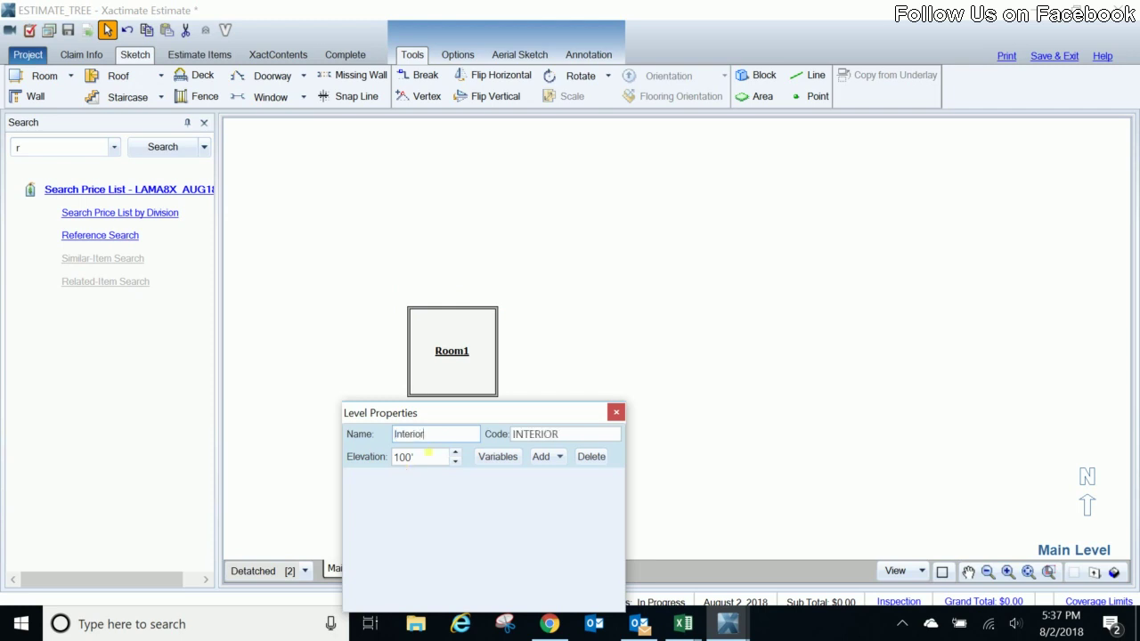
left_click(358, 340)
Rename the room Garage, lengthen it by dragging its top wall up, and add Level 2
left_click(430, 347)
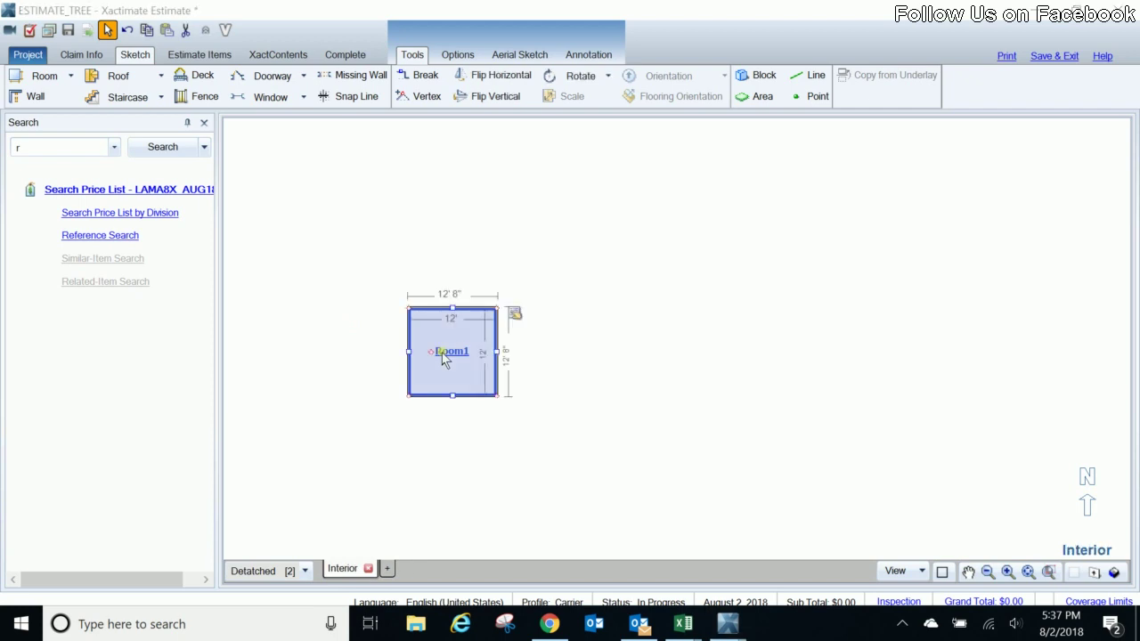
double_click(441, 353)
type("Garage")
key("Return")
left_click(445, 283)
left_click(448, 311)
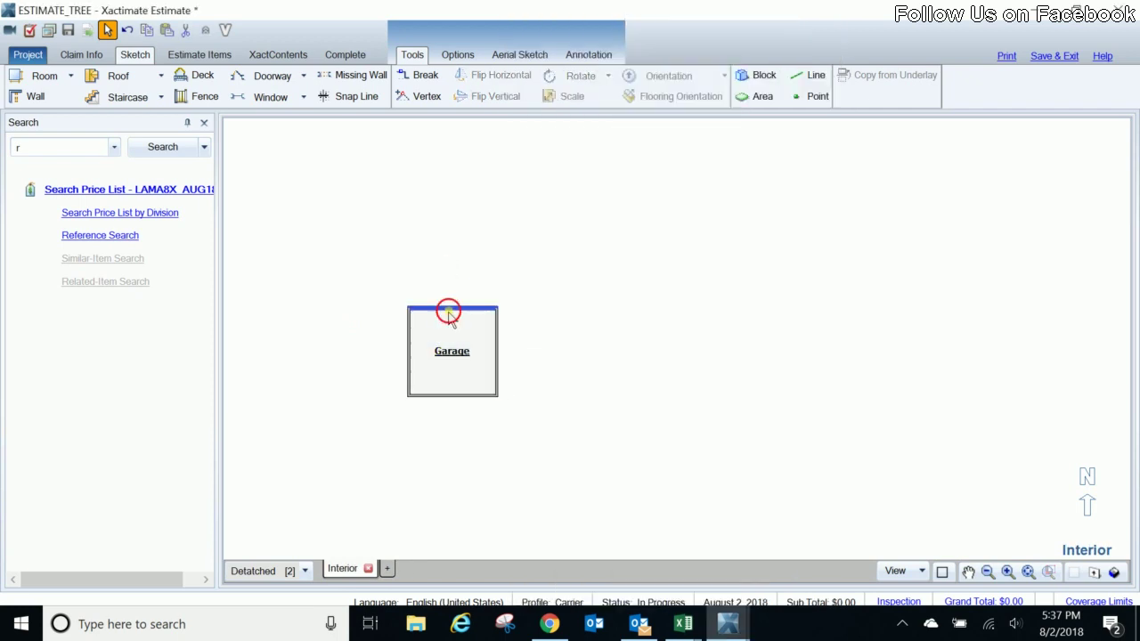
left_click_drag(448, 311, 448, 234)
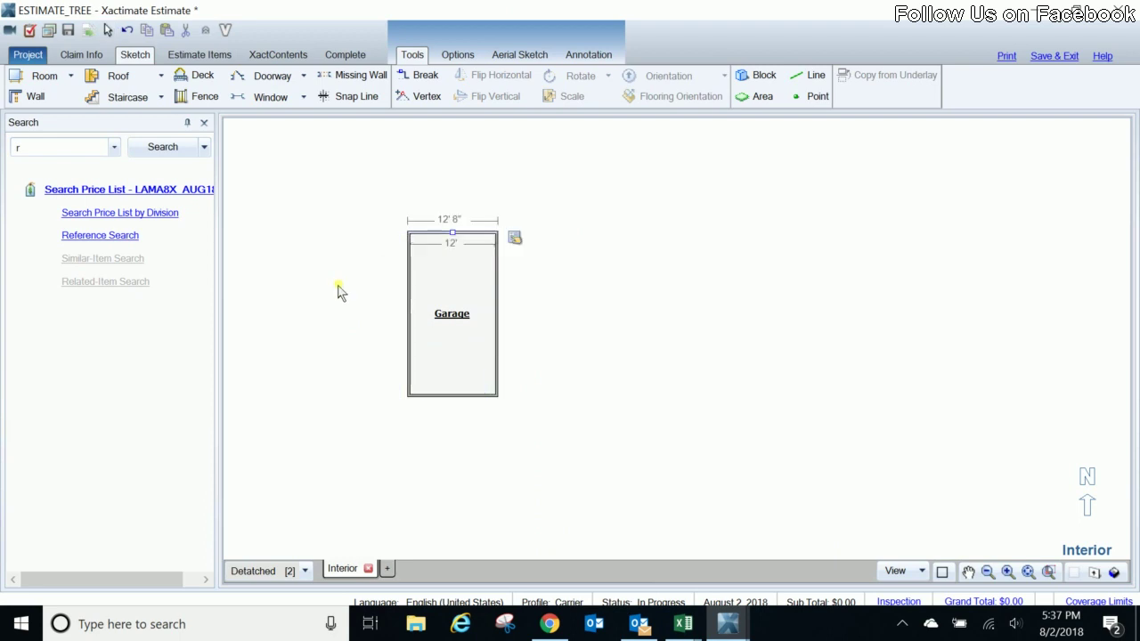
key("Escape")
left_click(387, 569)
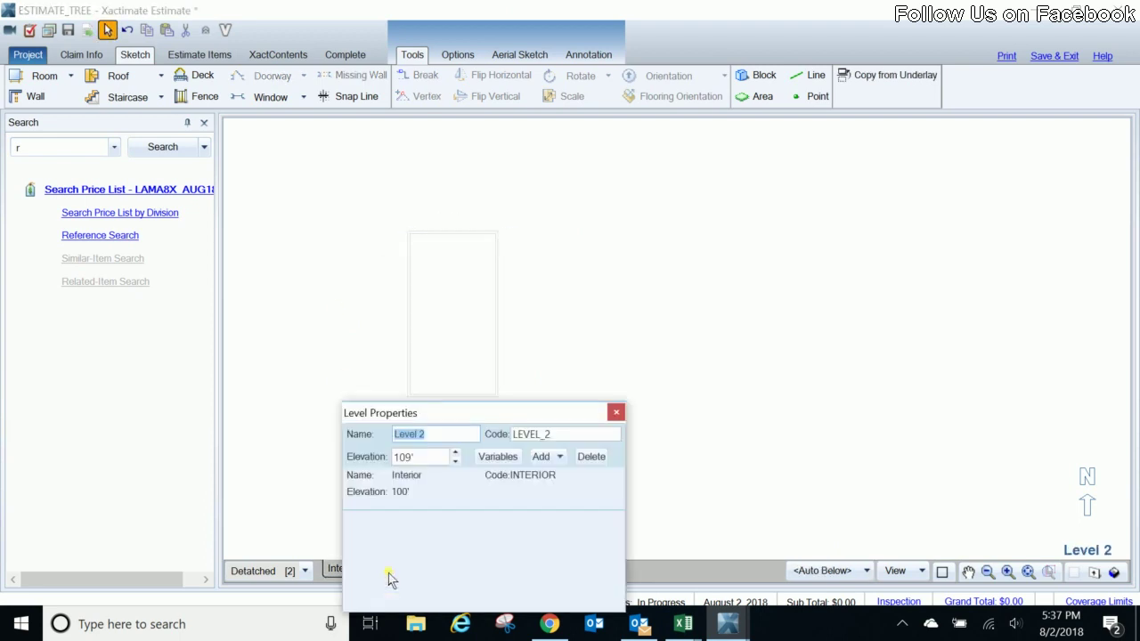
Name the new level Roof and fit a rotated 15'4"-wide gable roof over the garage
type("Roof")
left_click(331, 279)
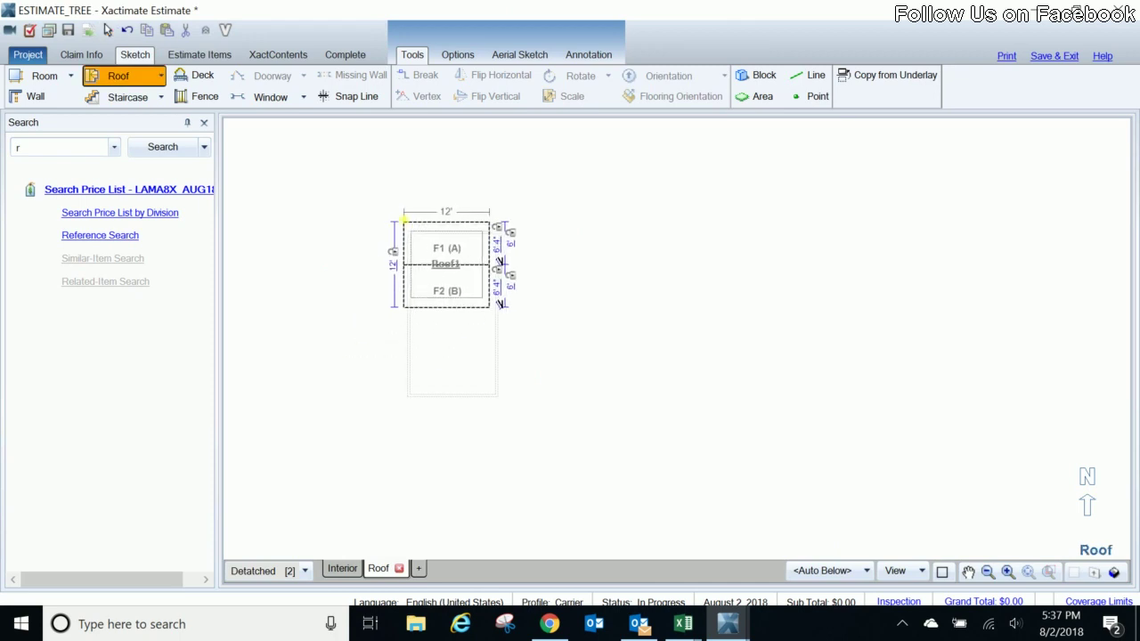
key("space")
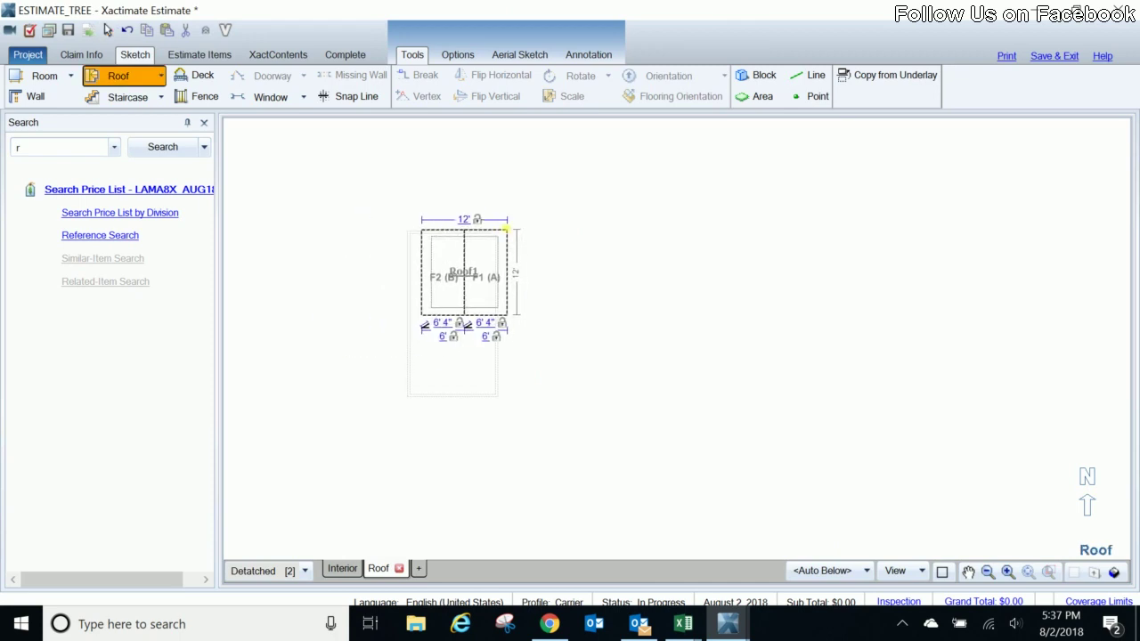
left_click(506, 228)
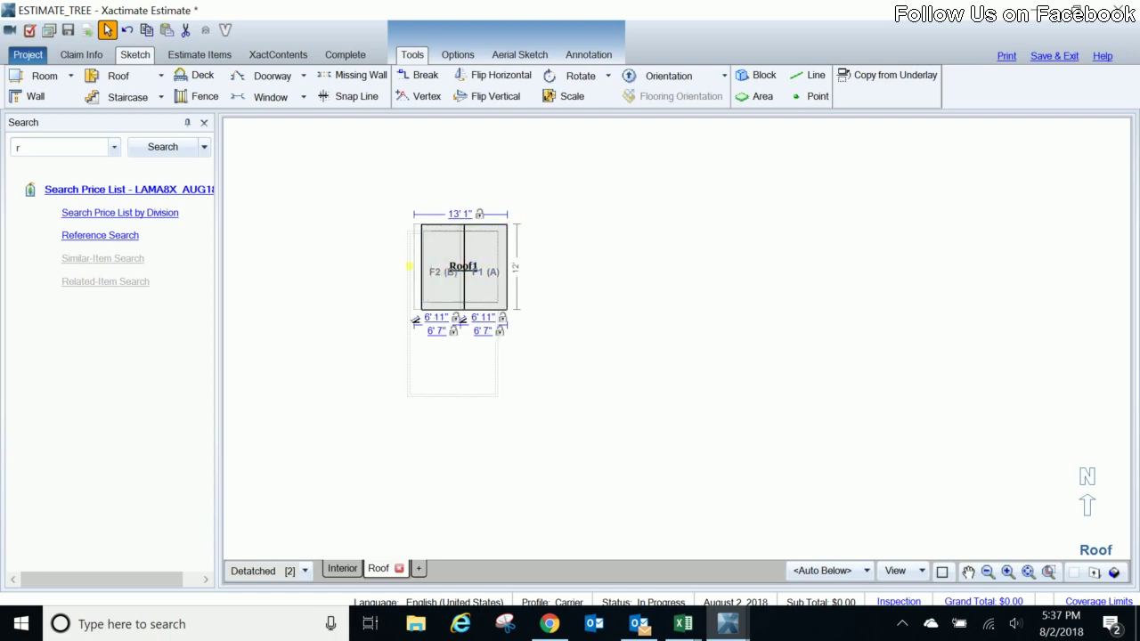
left_click_drag(409, 264, 400, 266)
left_click(450, 260)
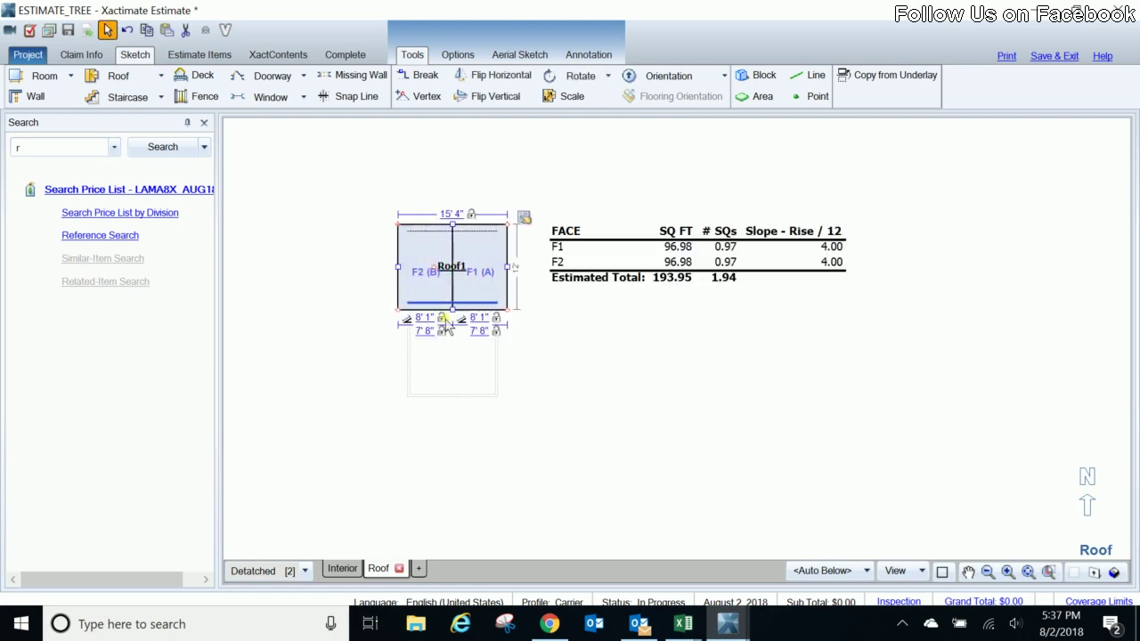
left_click_drag(452, 308, 452, 403)
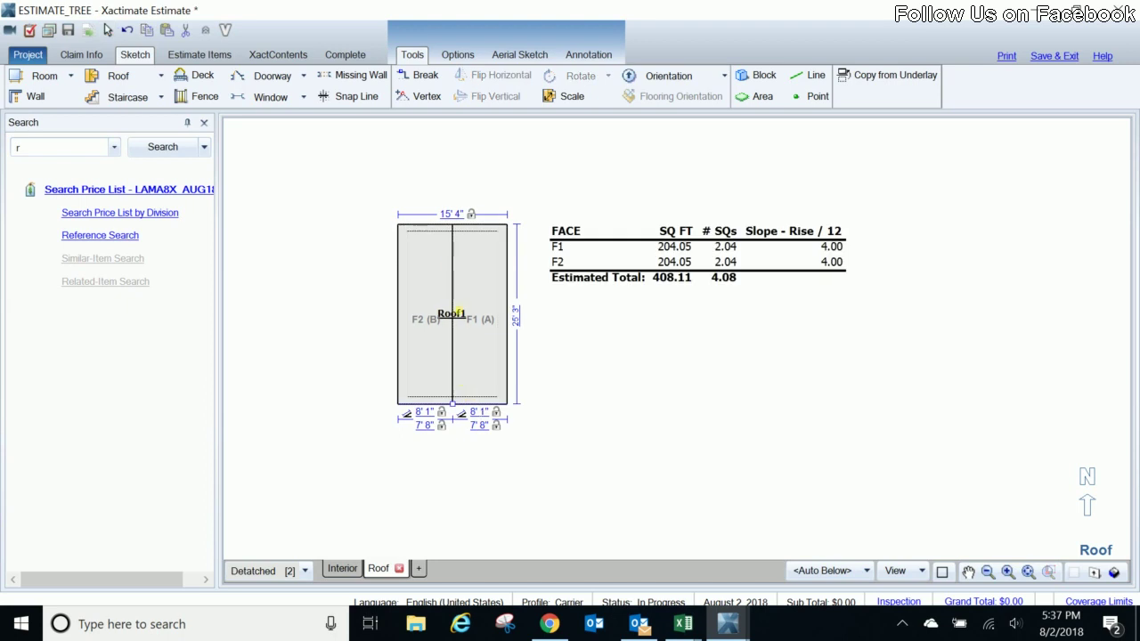
Rename the gable roof to Roof, totalling 408.11 SQ FT
double_click(452, 315)
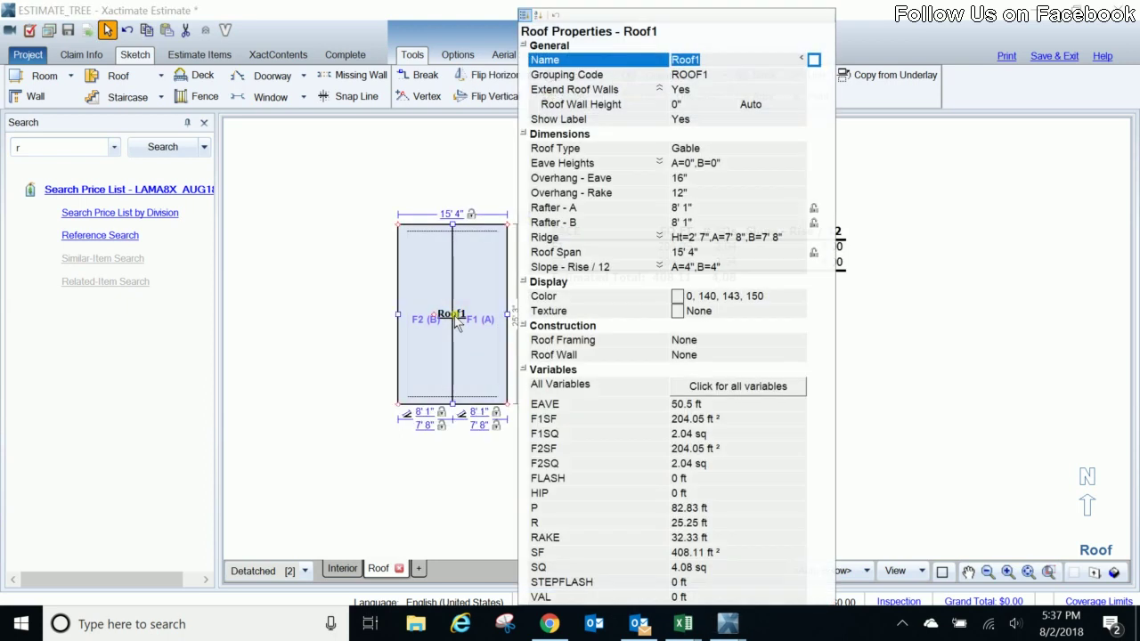
type("Roof")
key("Delete")
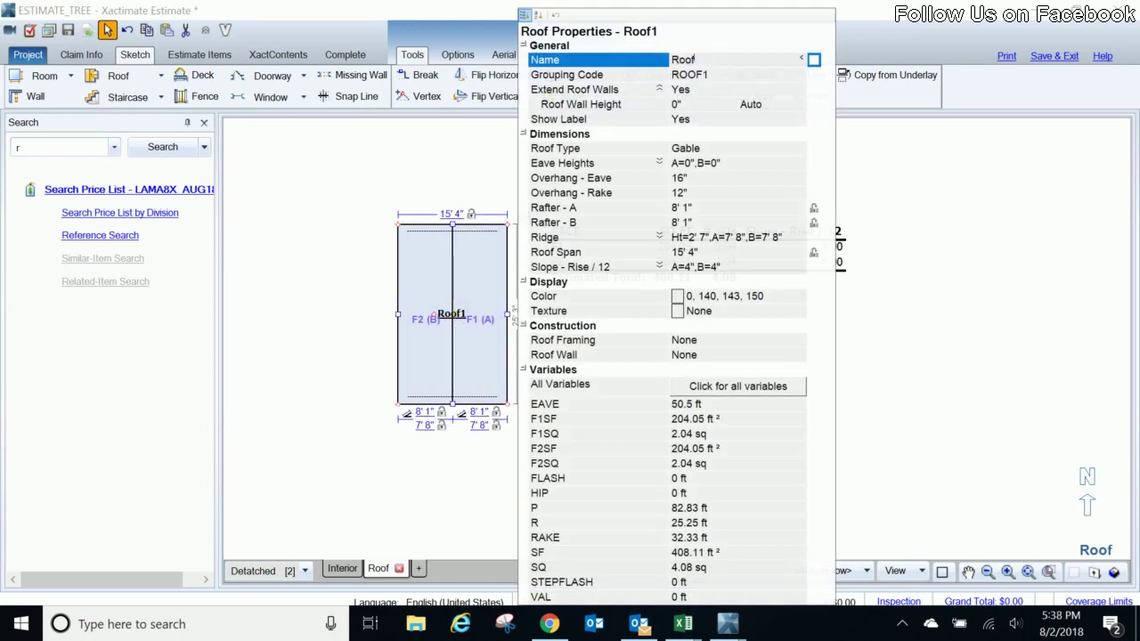
key("Return")
left_click(285, 287)
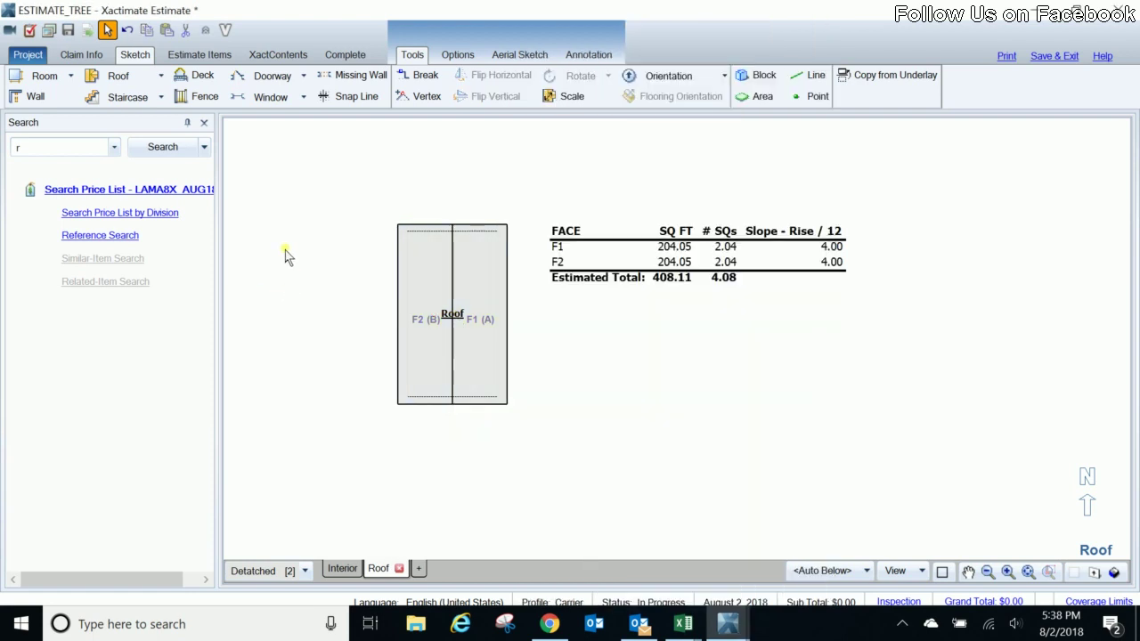
In the Estimate Items grouping tree, collapse and re-expand the Main Dwelling and Detached Garage branches
left_click(188, 56)
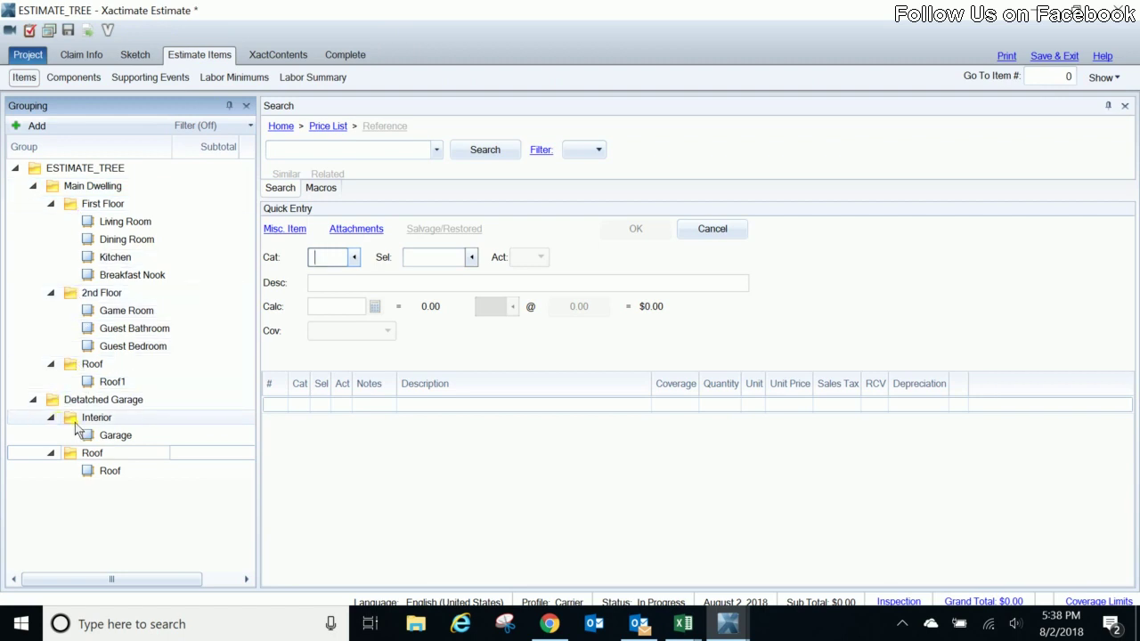
left_click(33, 402)
left_click(32, 401)
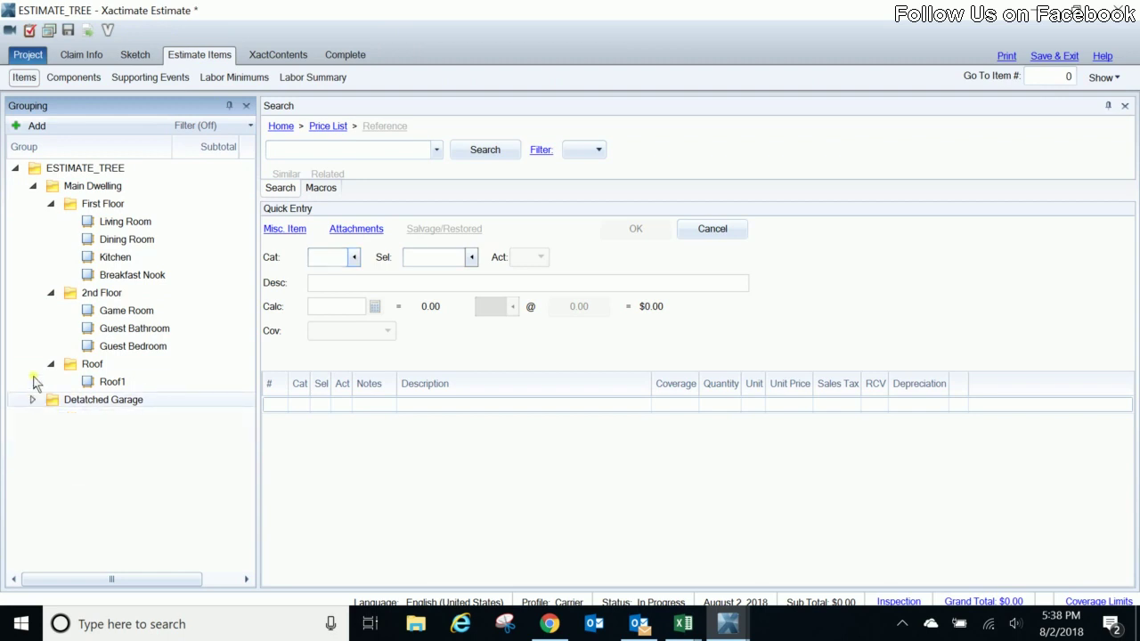
left_click(32, 186)
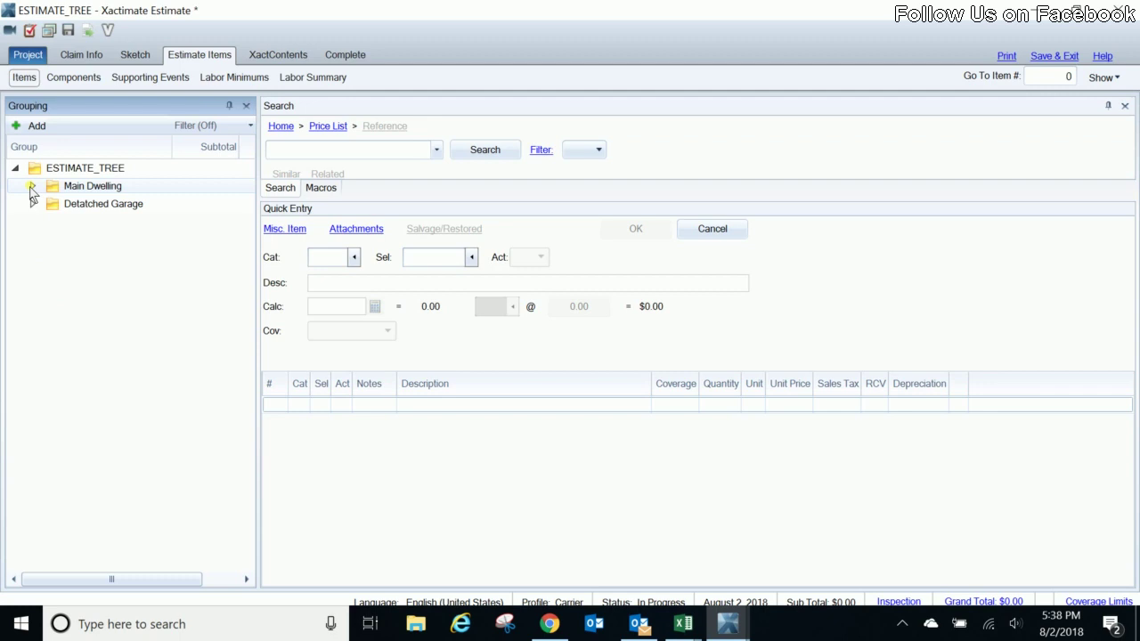
left_click(31, 187)
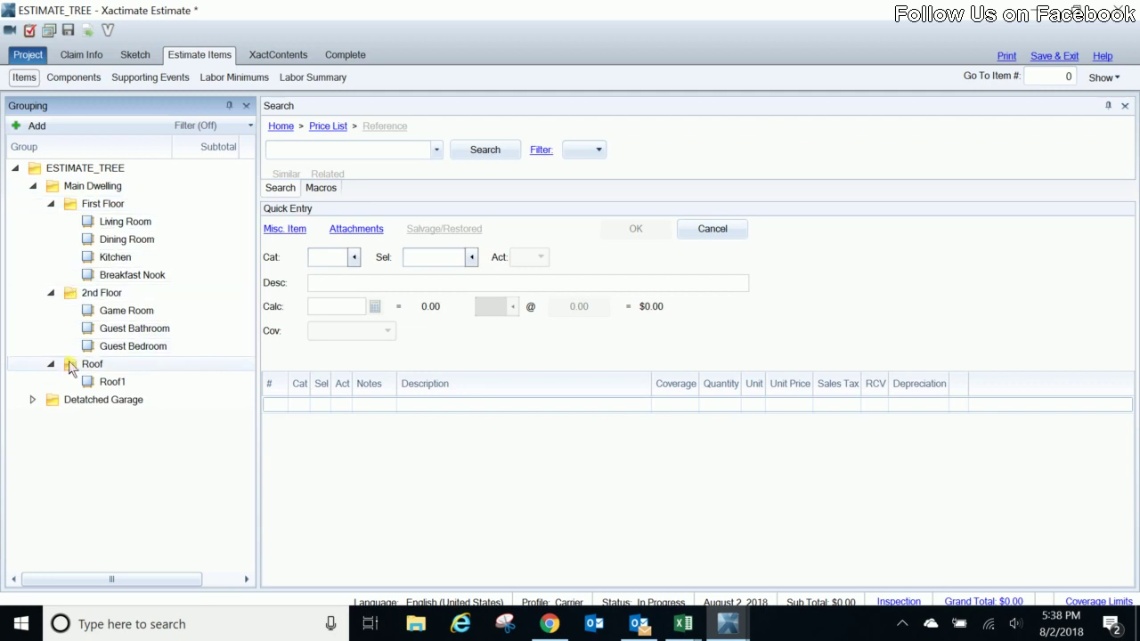
left_click(32, 400)
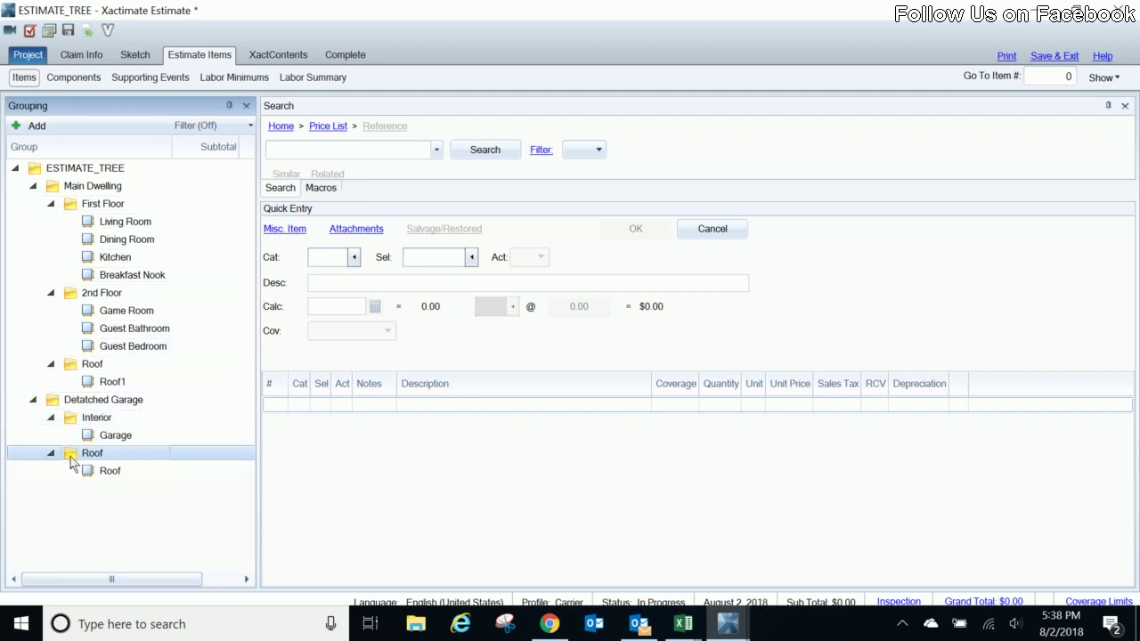
Return to the sketch view and switch to the Main Dwelling sketch
left_click(134, 55)
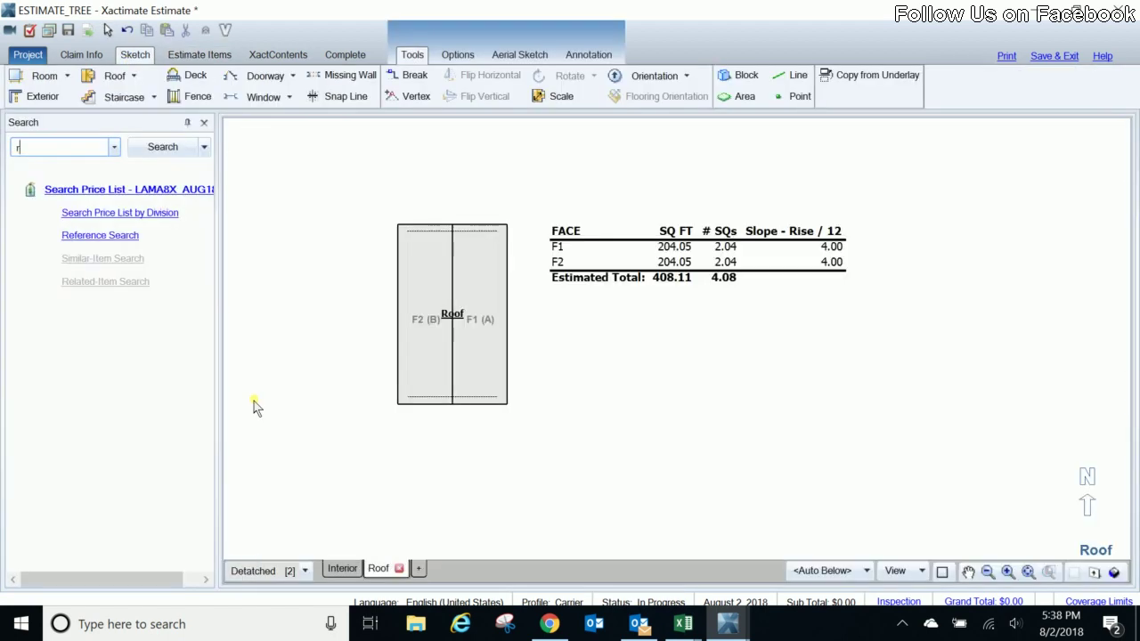
left_click(304, 571)
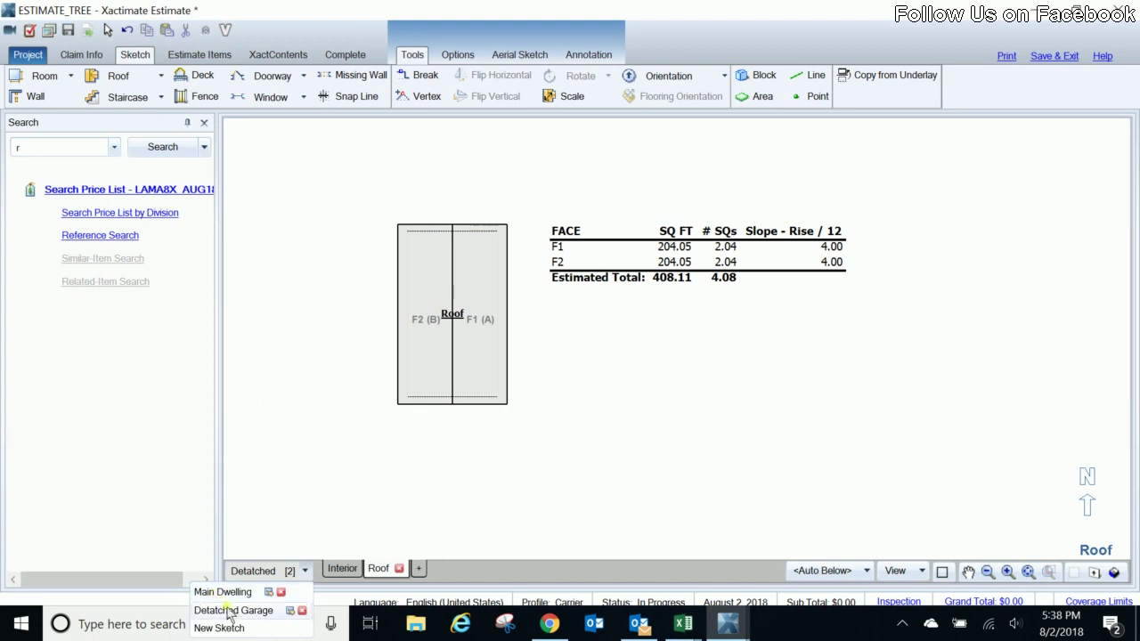
left_click(303, 519)
left_click(305, 572)
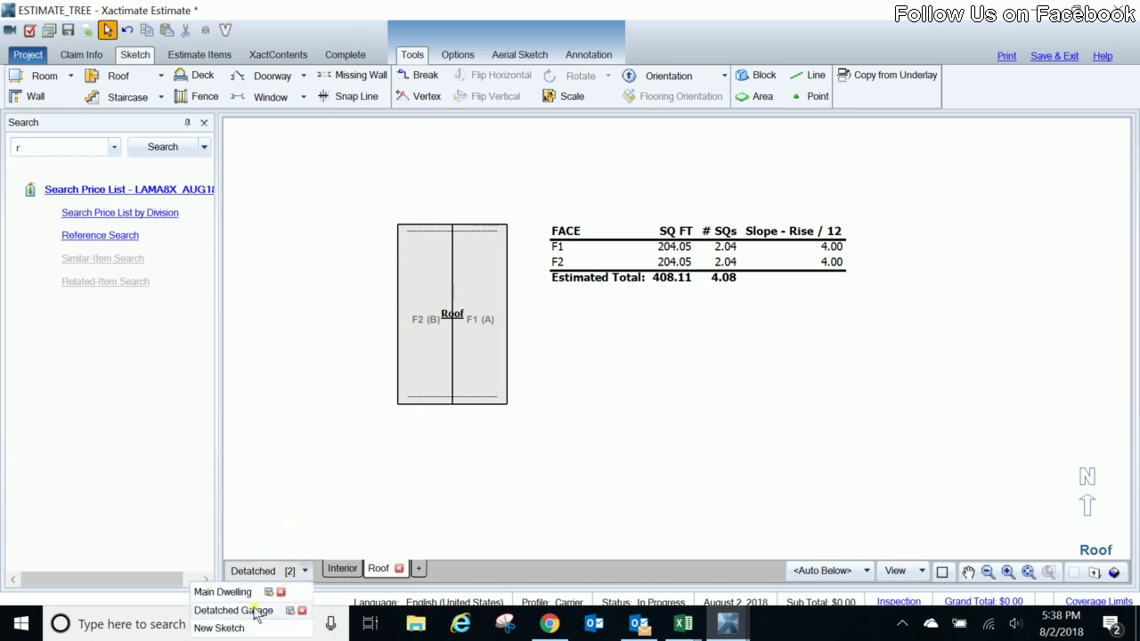
left_click(248, 592)
Step through the First Floor and 2nd Floor levels, ending on the Roof level (875.76 SQ FT)
left_click(347, 569)
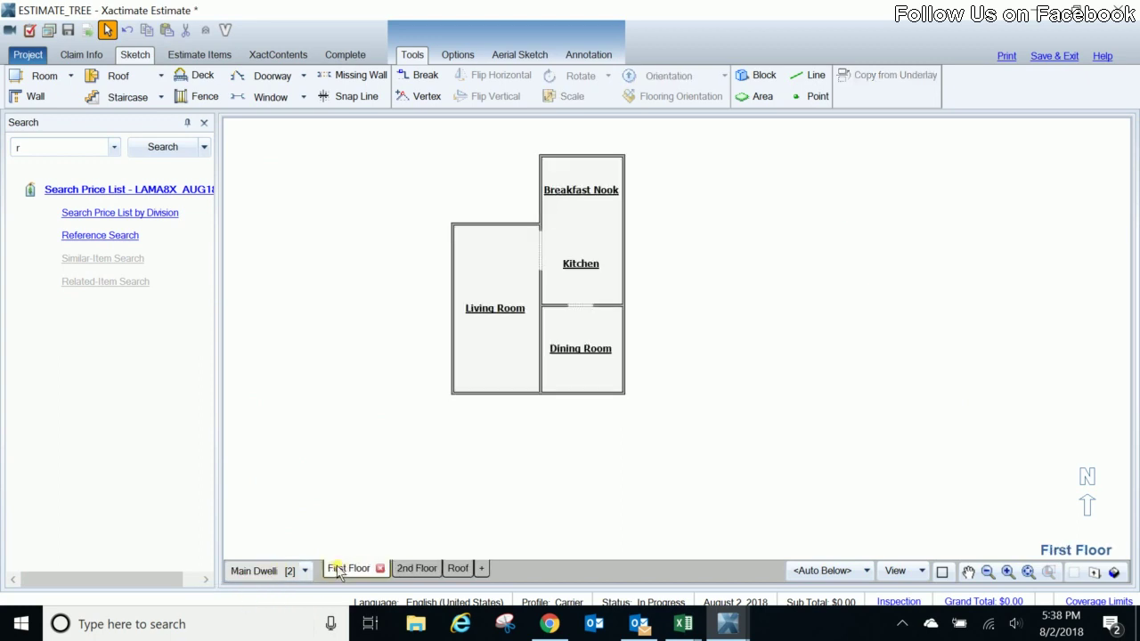
left_click(412, 569)
left_click(341, 569)
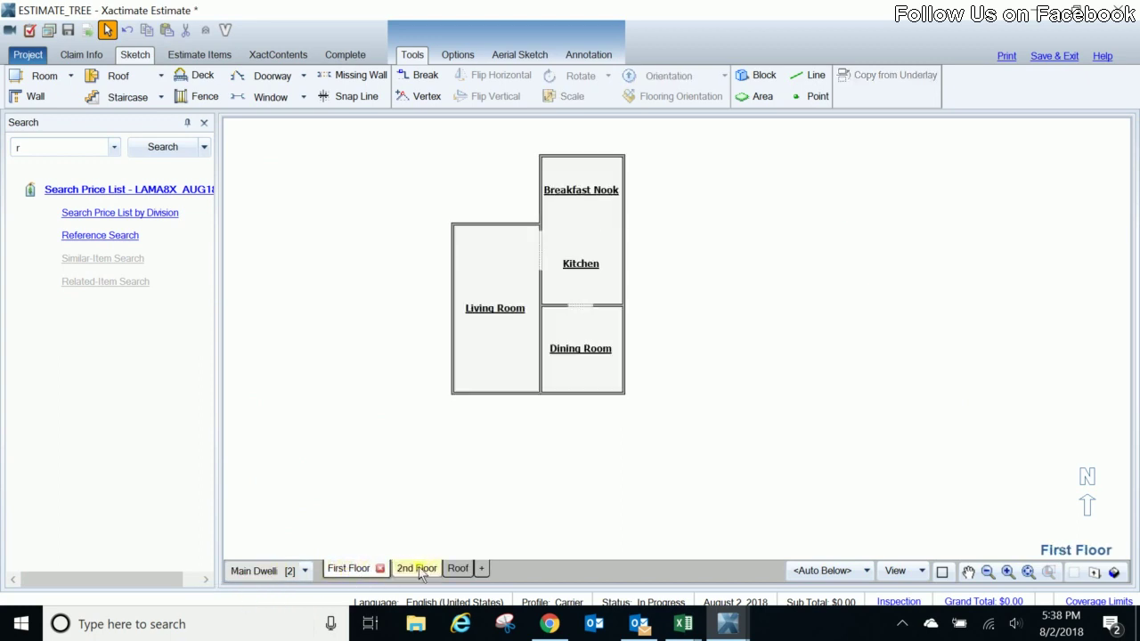
left_click(418, 570)
left_click(458, 569)
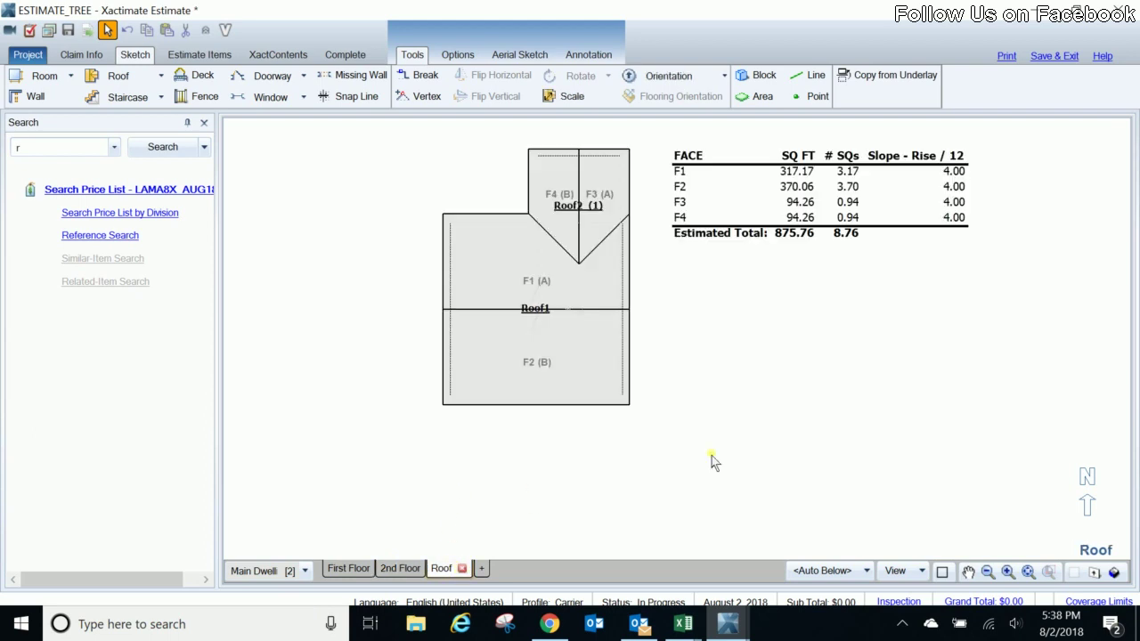